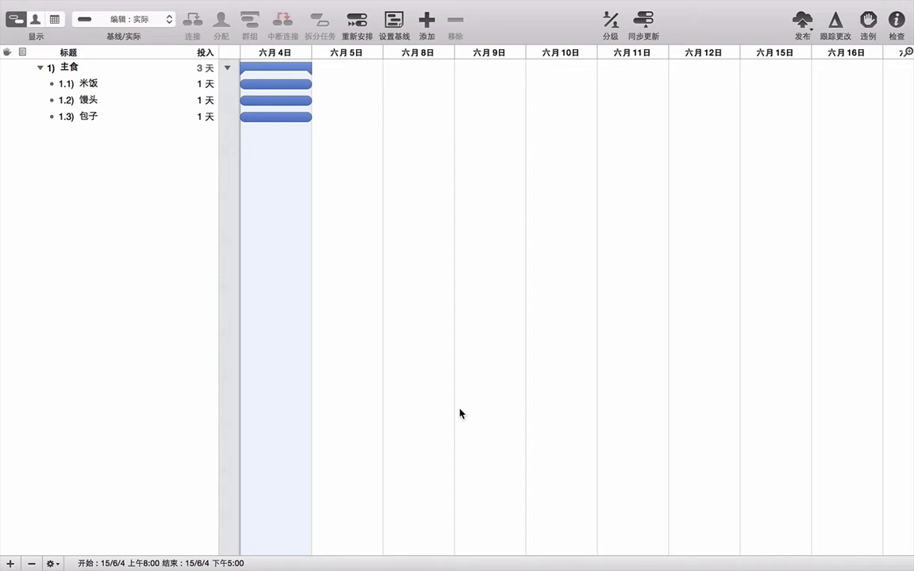
# Rename the 主食 group to 主食234 in the task outline
pyautogui.click(106, 68)
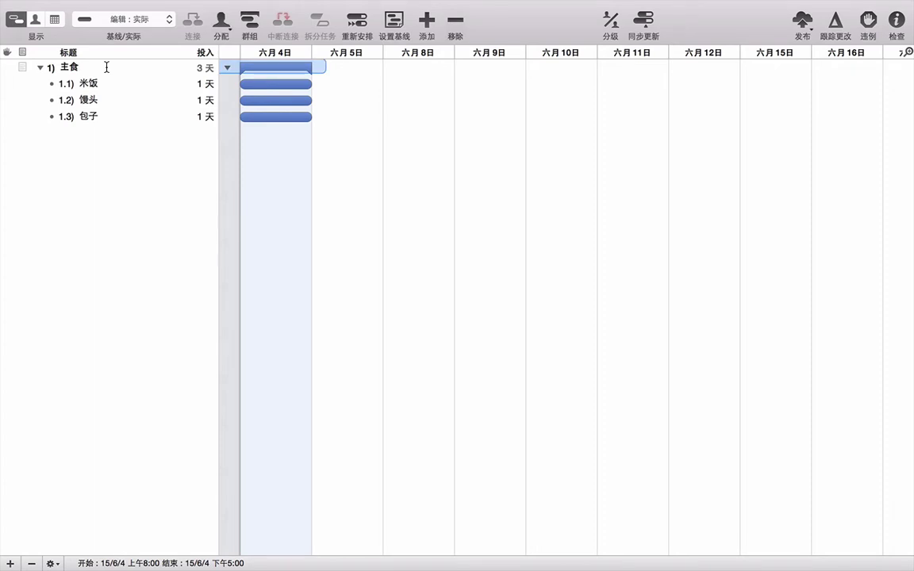
pyautogui.write('234')
pyautogui.click(121, 165)
# Show the inspectors for the project
pyautogui.moveTo(313, 8)
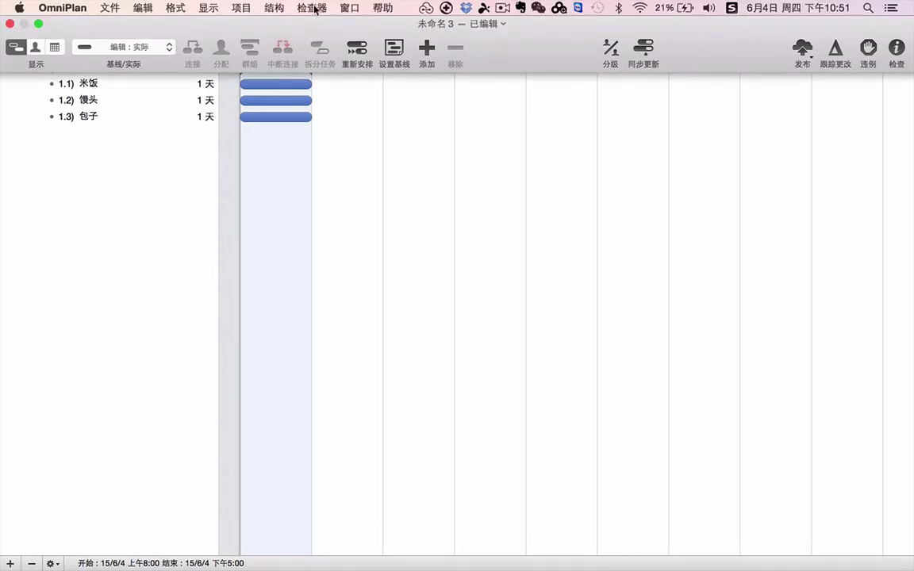
pyautogui.click(313, 8)
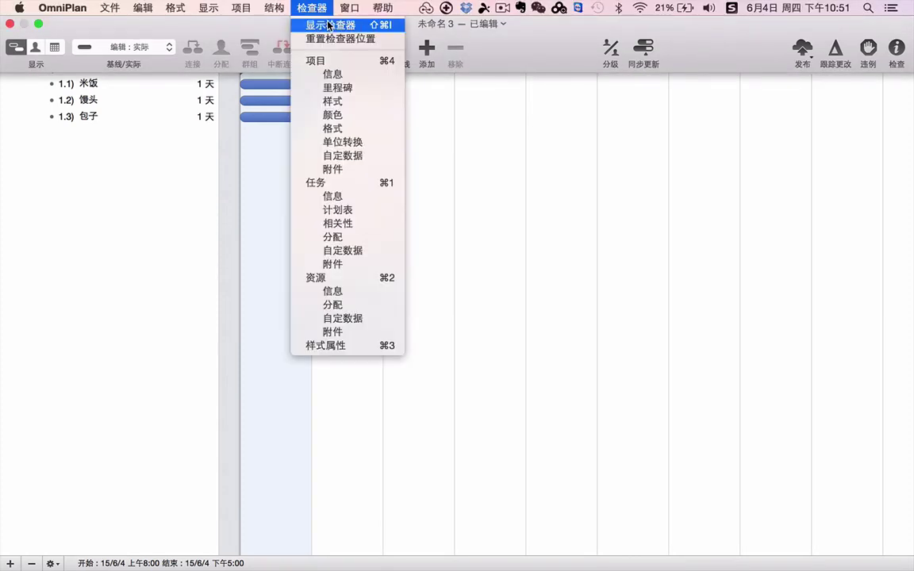
pyautogui.click(329, 26)
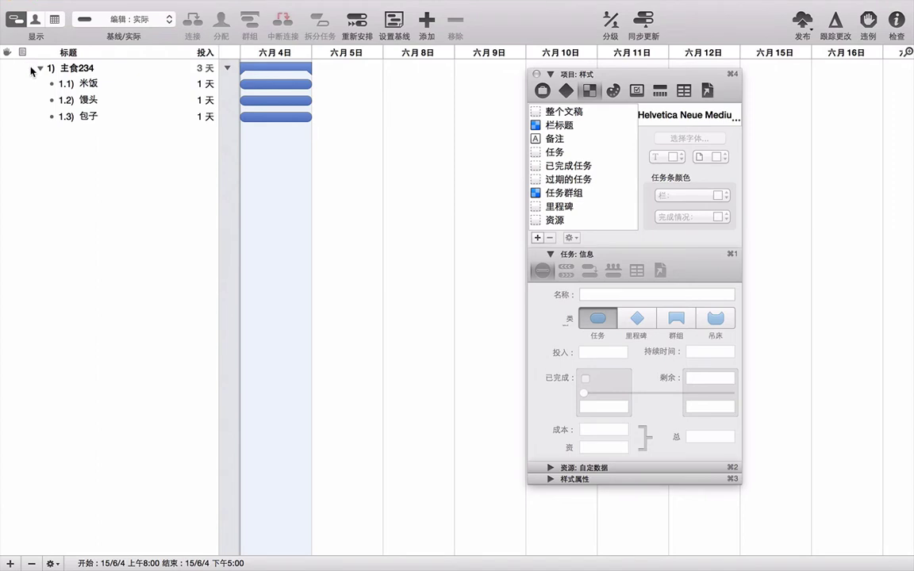
# Rename the 主食234 group to 主食111111 in its task information and undo the last edit once
pyautogui.click(33, 72)
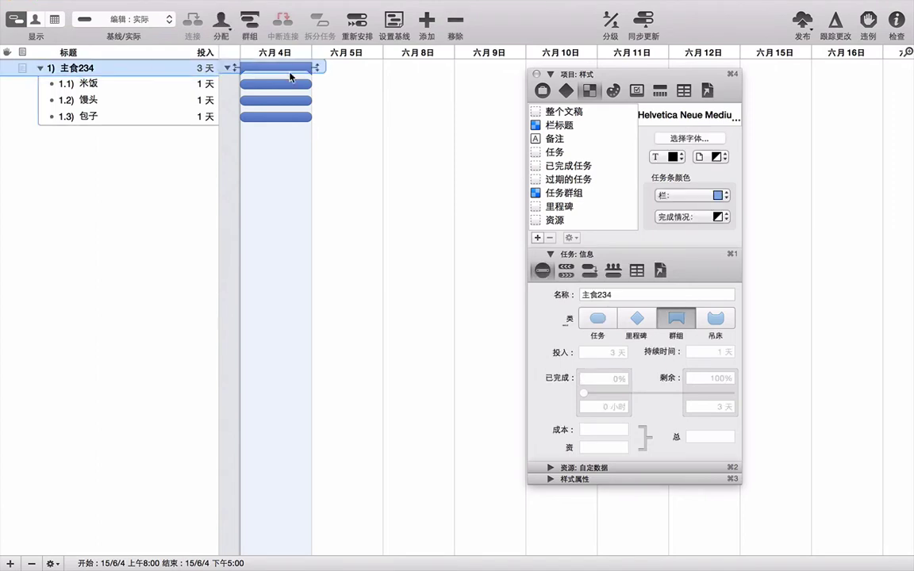
pyautogui.moveTo(293, 74)
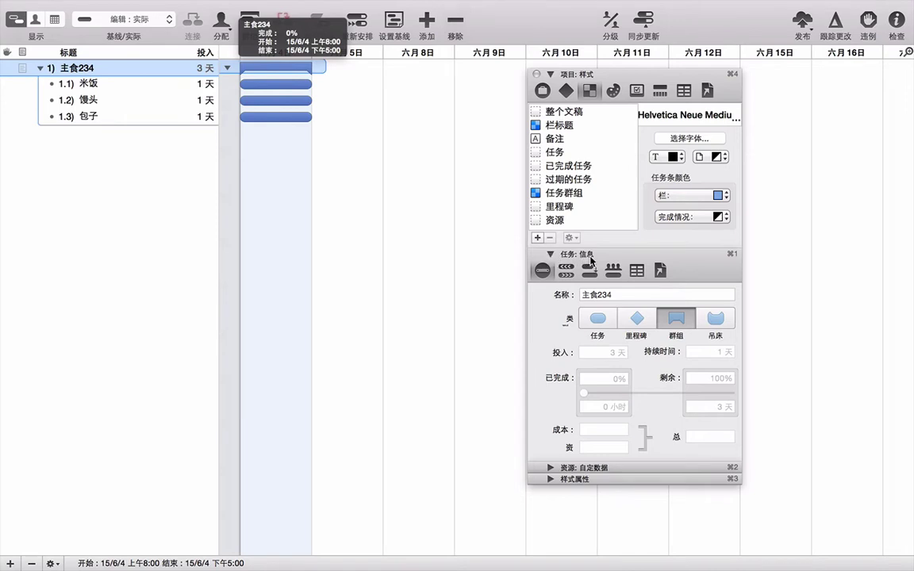
pyautogui.click(614, 295)
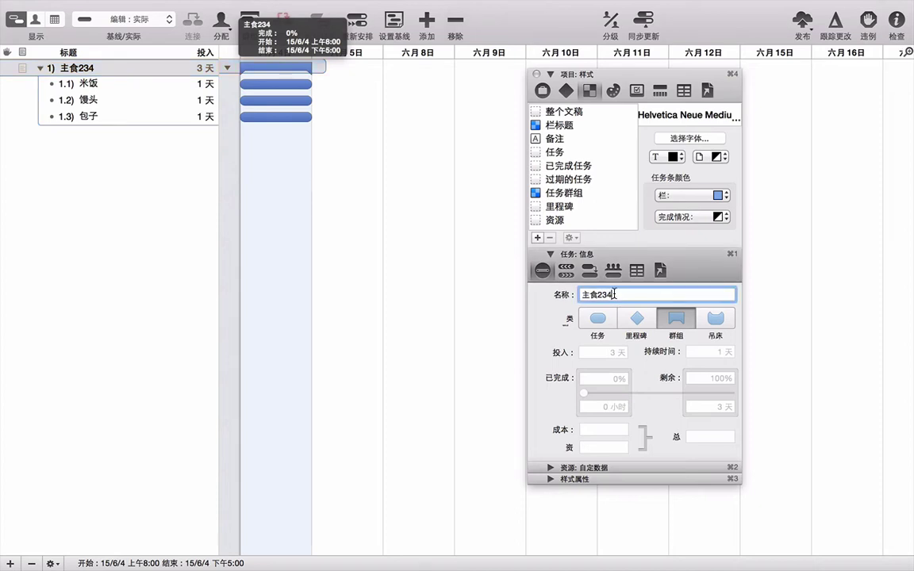
pyautogui.press('BackSpace')
pyautogui.press('BackSpace')
pyautogui.press('BackSpace')
pyautogui.write('111111')
pyautogui.click(113, 223)
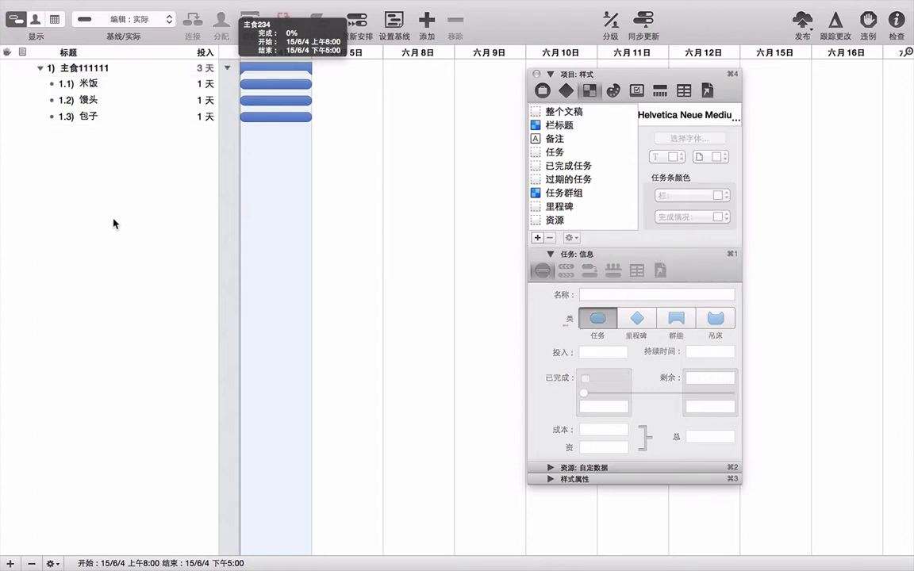
pyautogui.press('super+z')
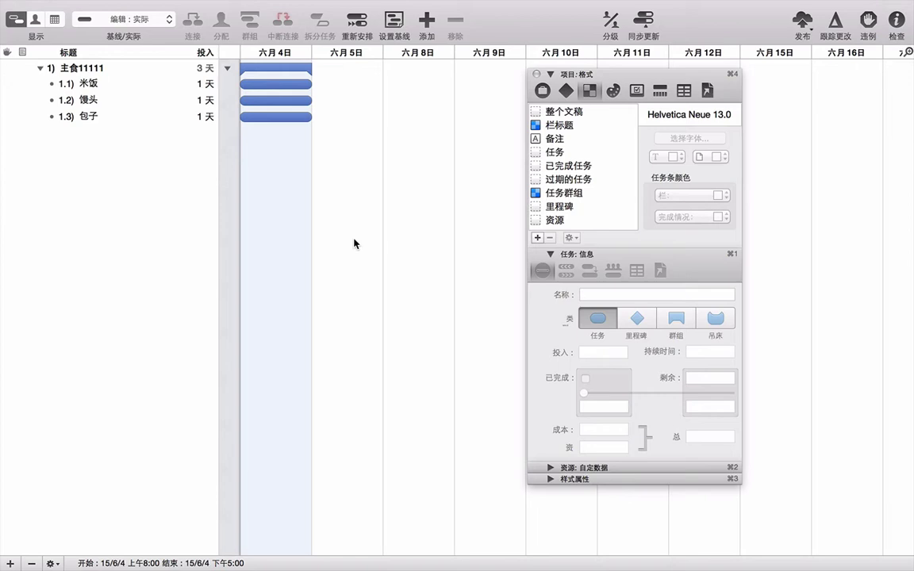
# Set the completion of the 米饭 task to 50% and raise it to 100% on its Gantt bar
pyautogui.moveTo(238, 94)
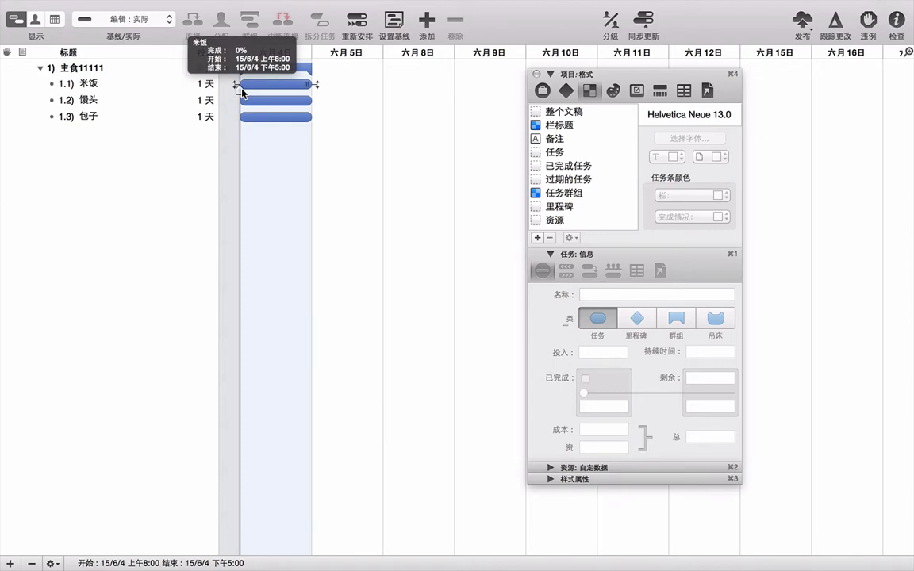
pyautogui.moveTo(240, 91); pyautogui.dragTo(275, 93)
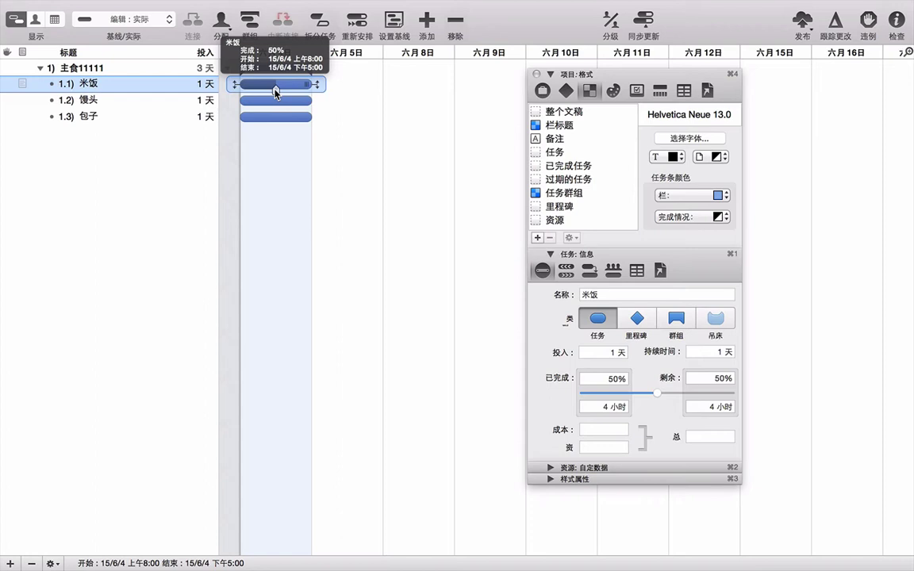
pyautogui.moveTo(276, 93); pyautogui.dragTo(320, 89)
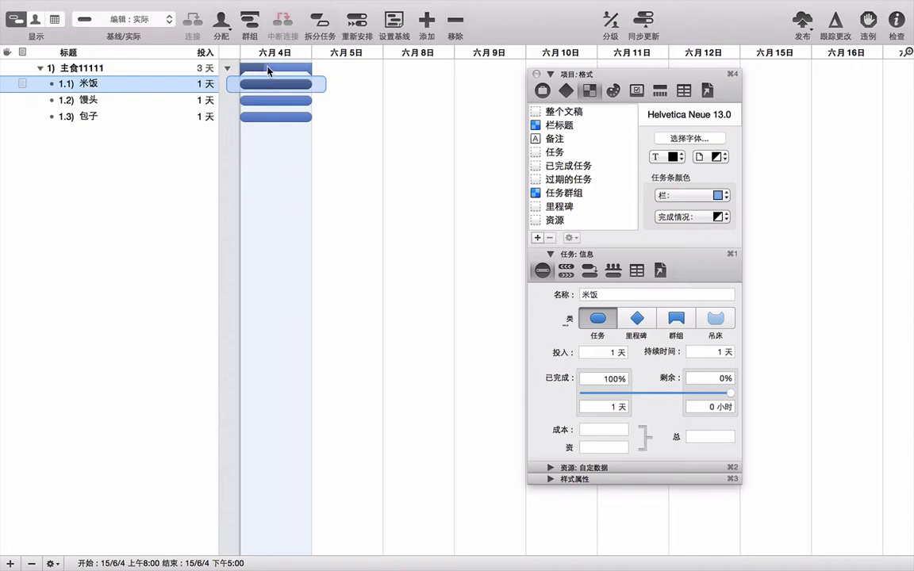
pyautogui.moveTo(262, 73)
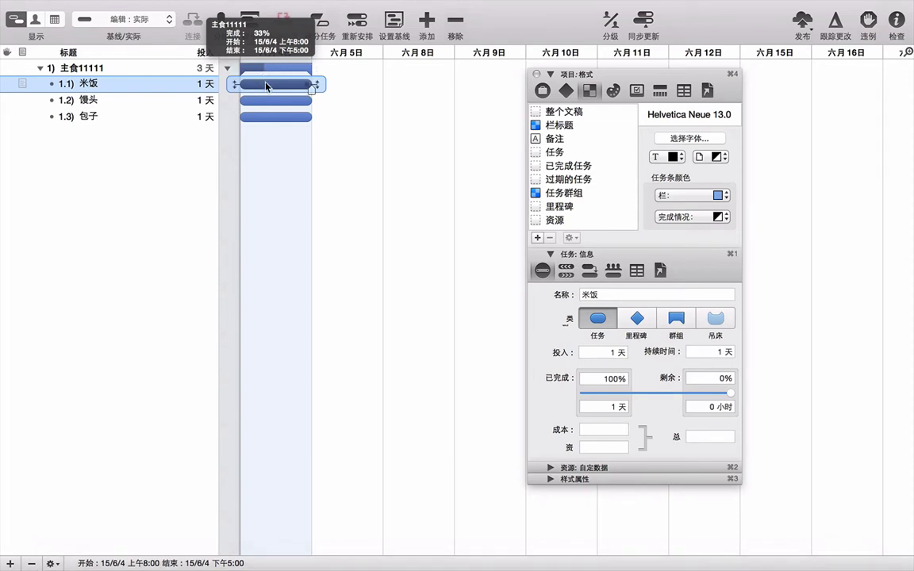
pyautogui.click(347, 88)
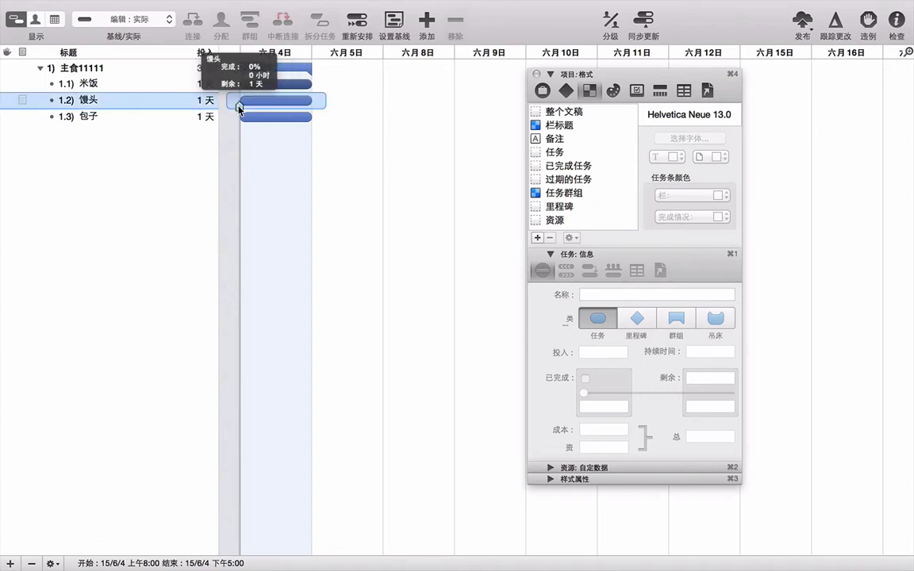
# Set the completion of the 馒头 task to 100% on its Gantt bar
pyautogui.moveTo(239, 108); pyautogui.dragTo(314, 100)
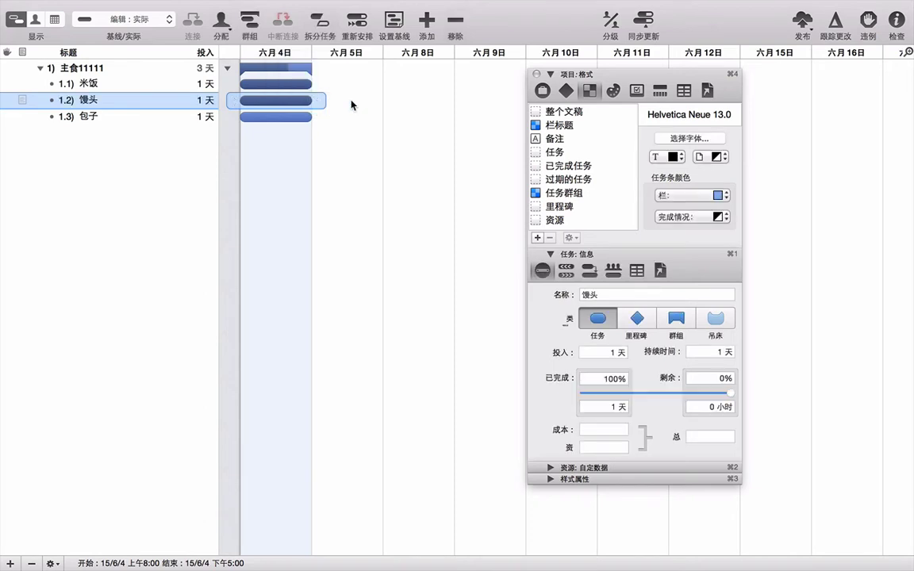
pyautogui.click(263, 85)
pyautogui.moveTo(268, 71)
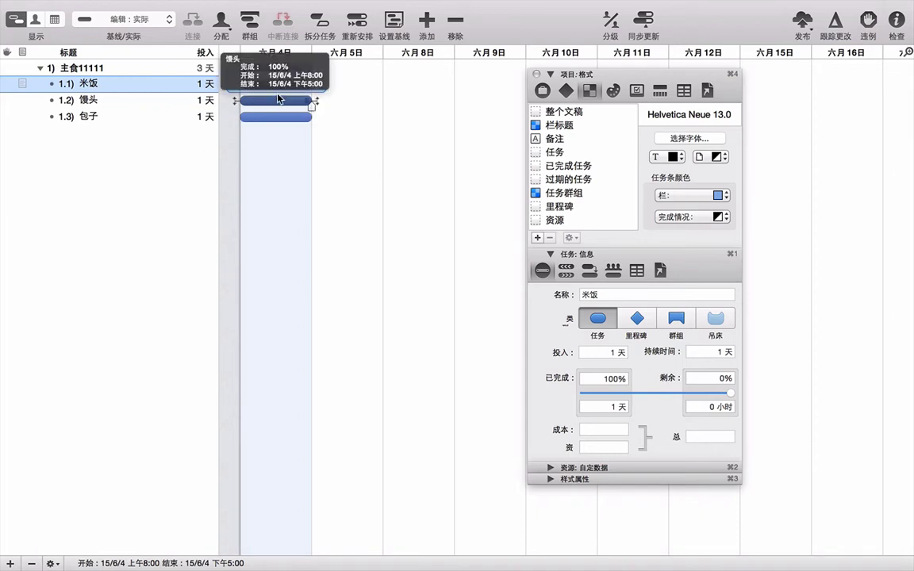
pyautogui.click(353, 90)
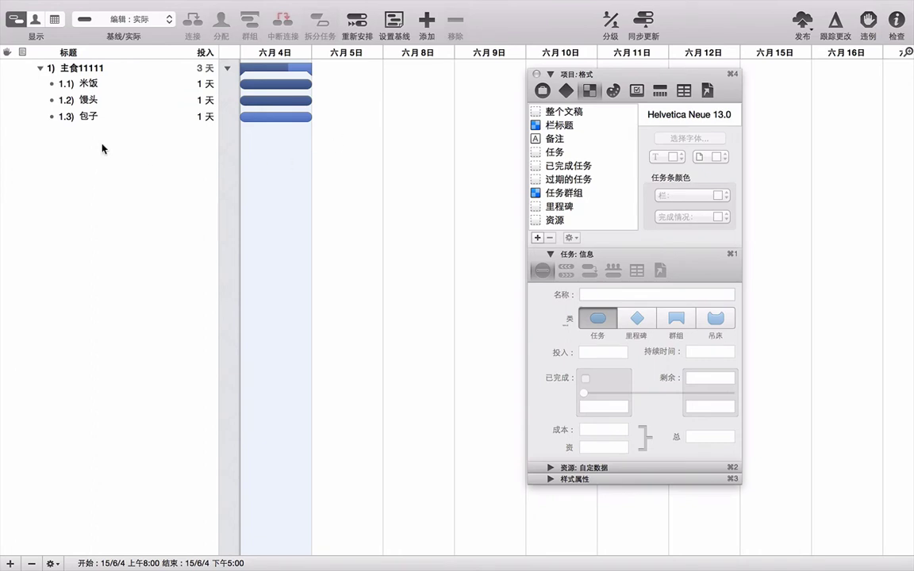
# Color the bars of the 米饭, 馒头 and 包子 tasks yellow (黄色), with green (绿色) for the completed portion
pyautogui.moveTo(103, 149); pyautogui.dragTo(43, 90)
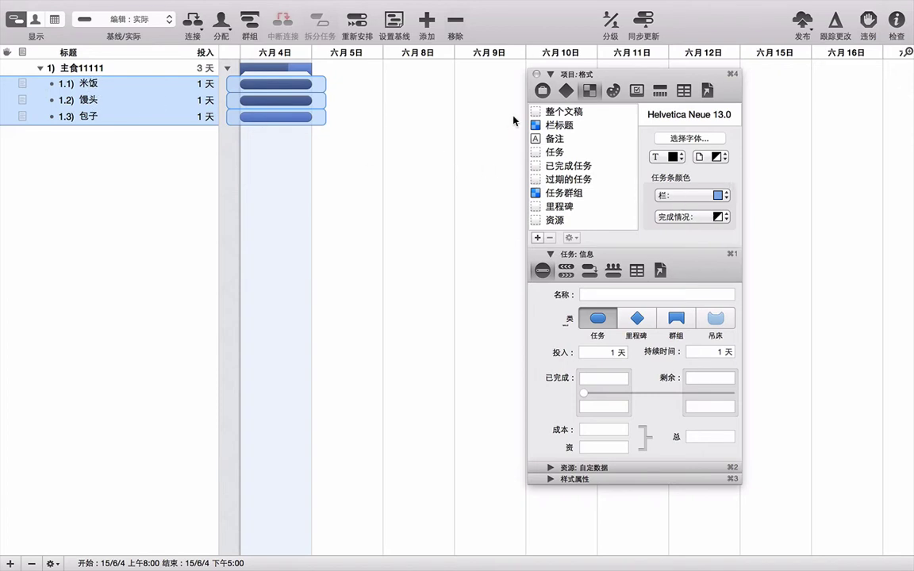
pyautogui.click(584, 92)
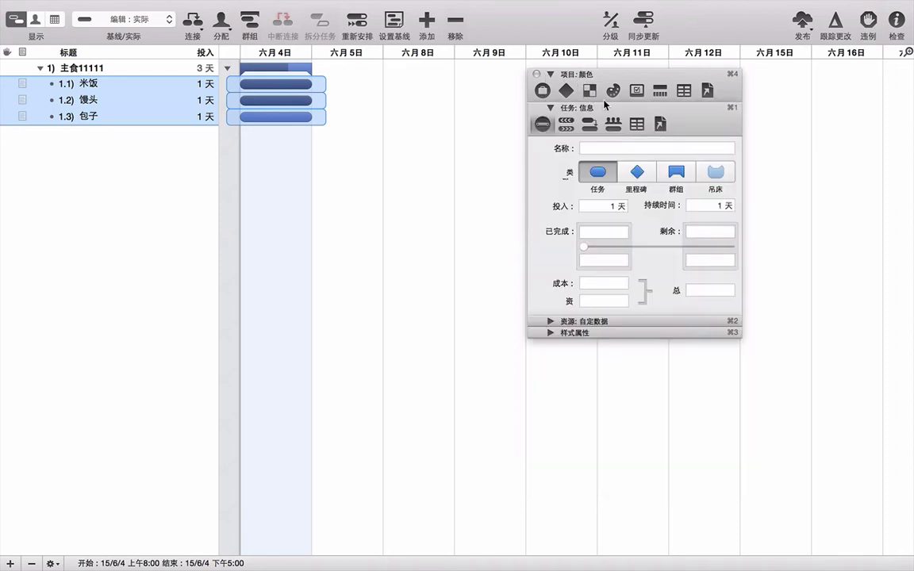
pyautogui.click(584, 92)
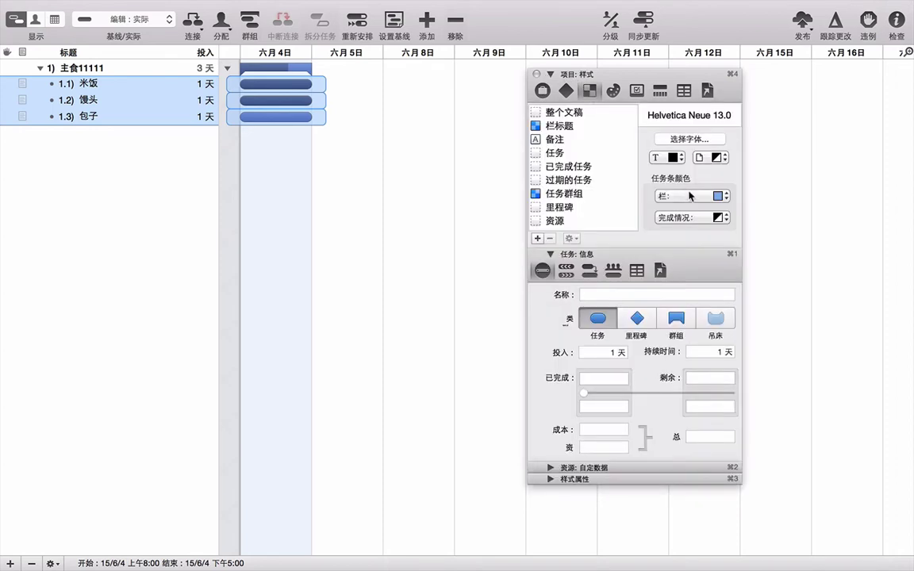
pyautogui.click(688, 200)
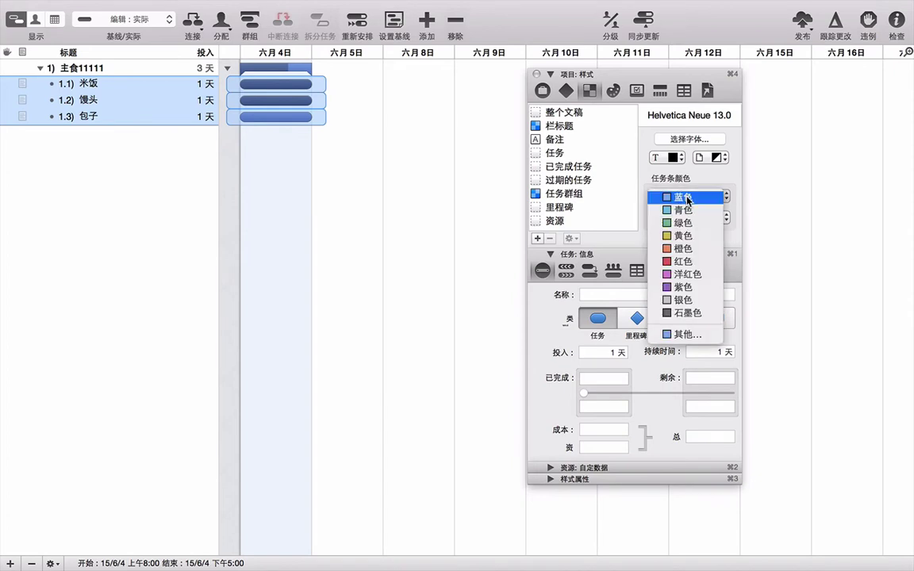
pyautogui.click(684, 236)
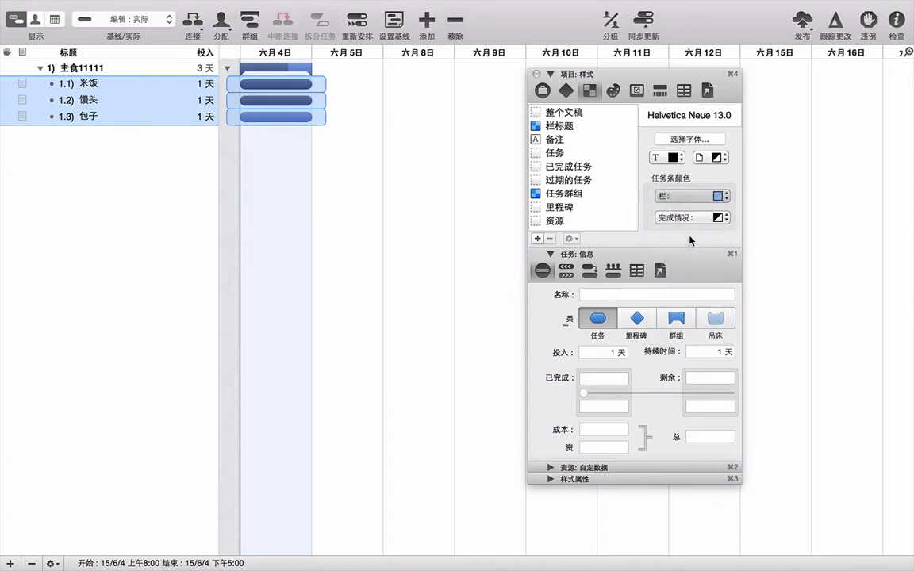
pyautogui.click(693, 220)
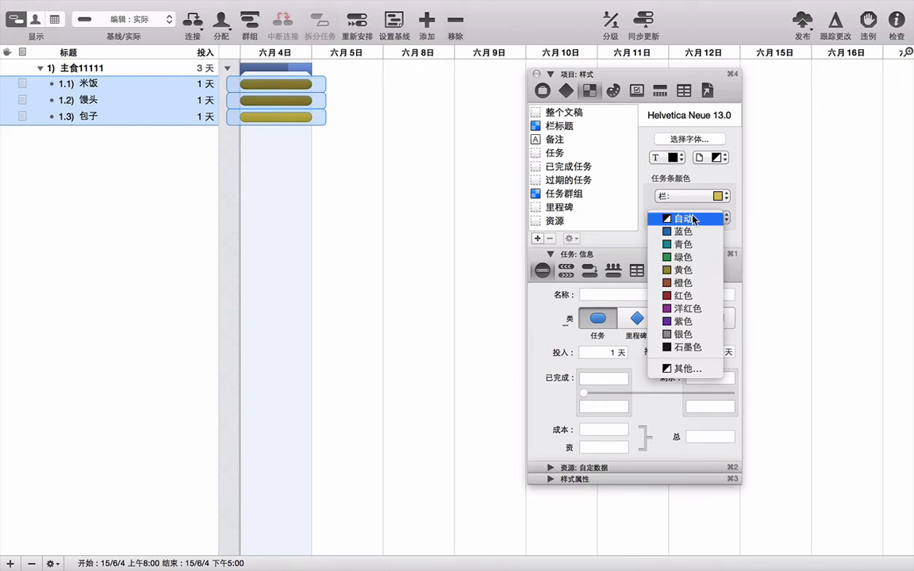
pyautogui.click(687, 258)
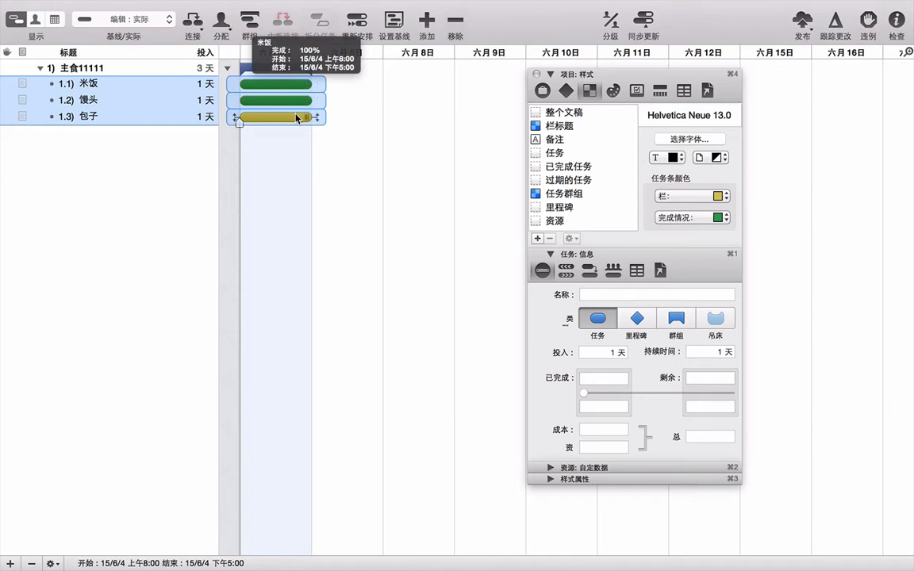
pyautogui.click(344, 116)
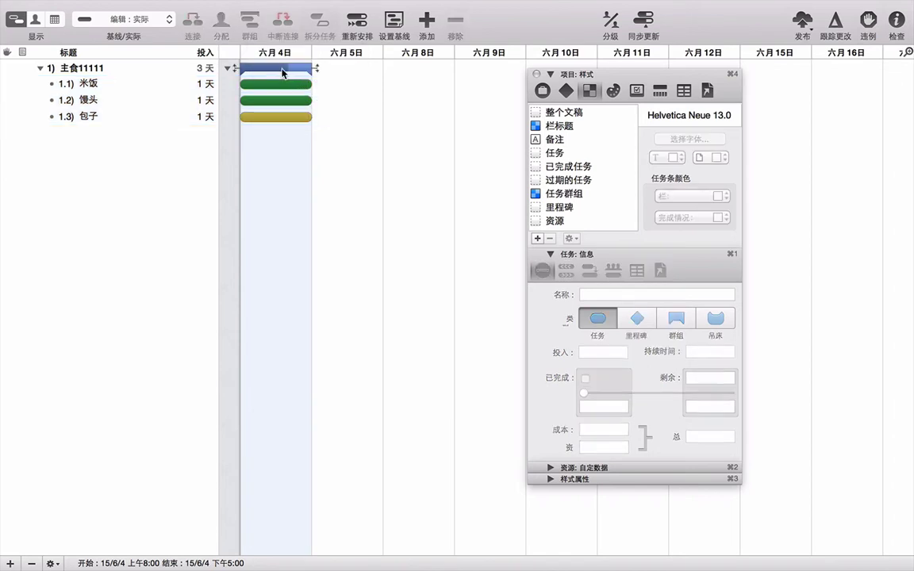
# Color the 主食11111 group bar orange (橙色), with blue (蓝色) for the completed portion
pyautogui.click(283, 70)
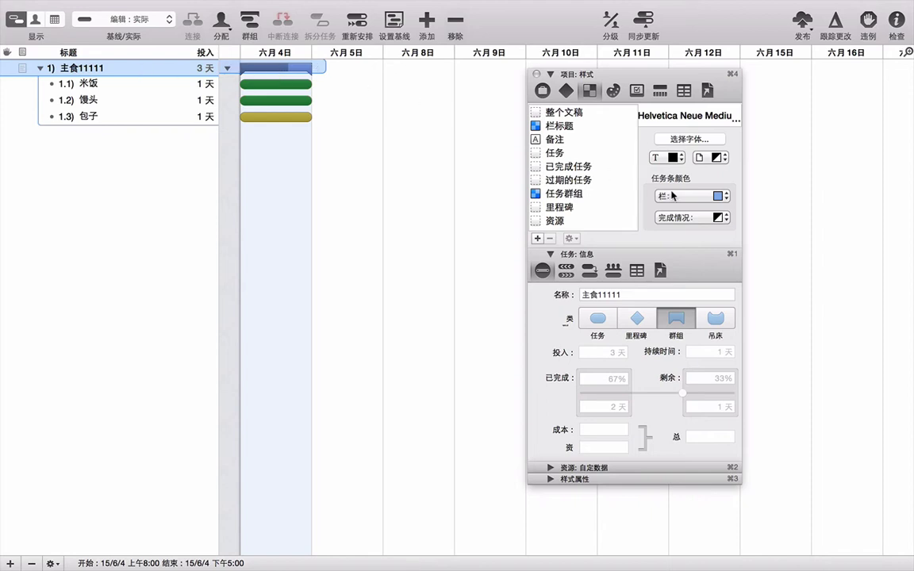
pyautogui.click(697, 198)
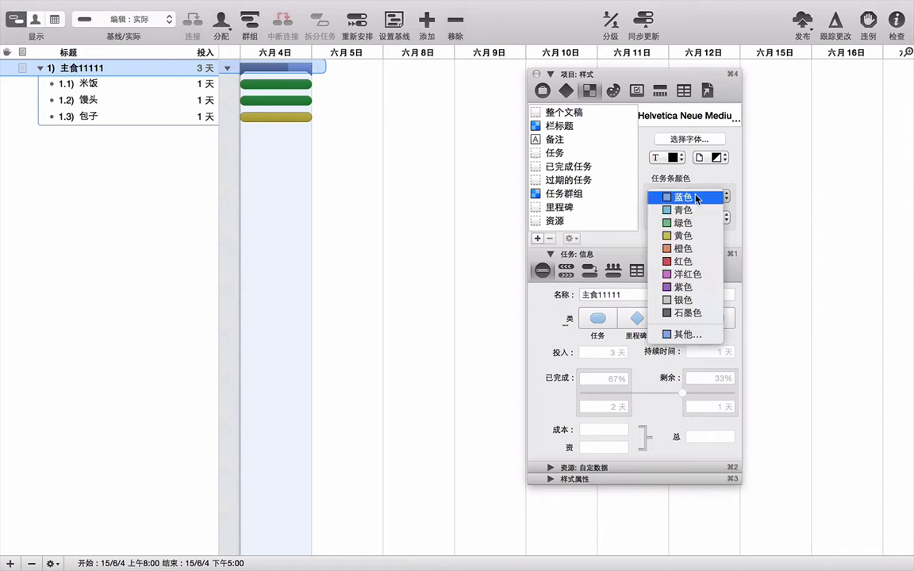
pyautogui.click(697, 253)
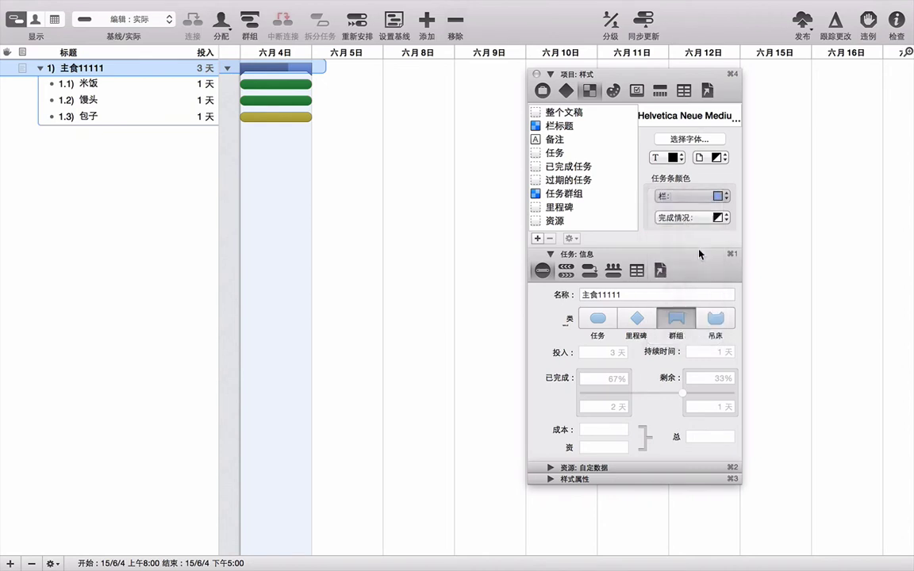
pyautogui.click(699, 216)
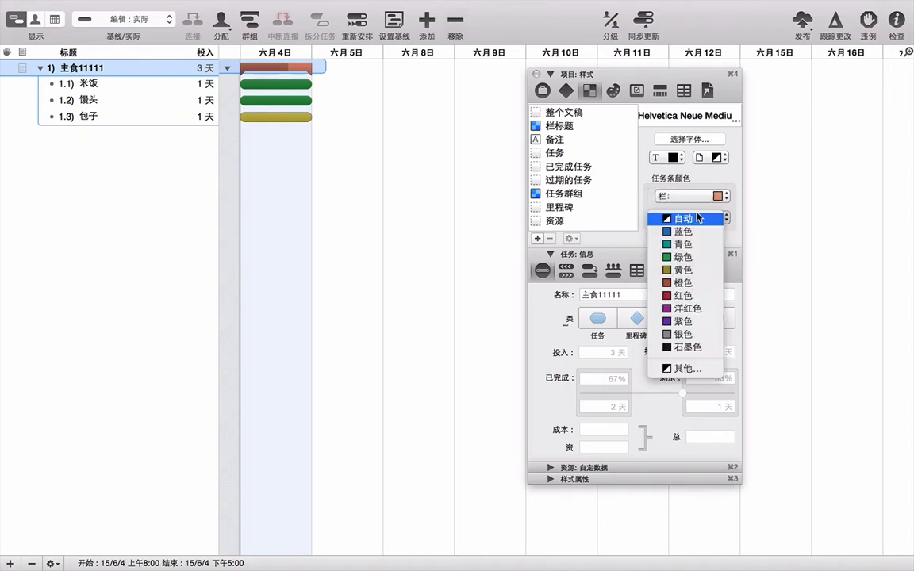
pyautogui.click(695, 236)
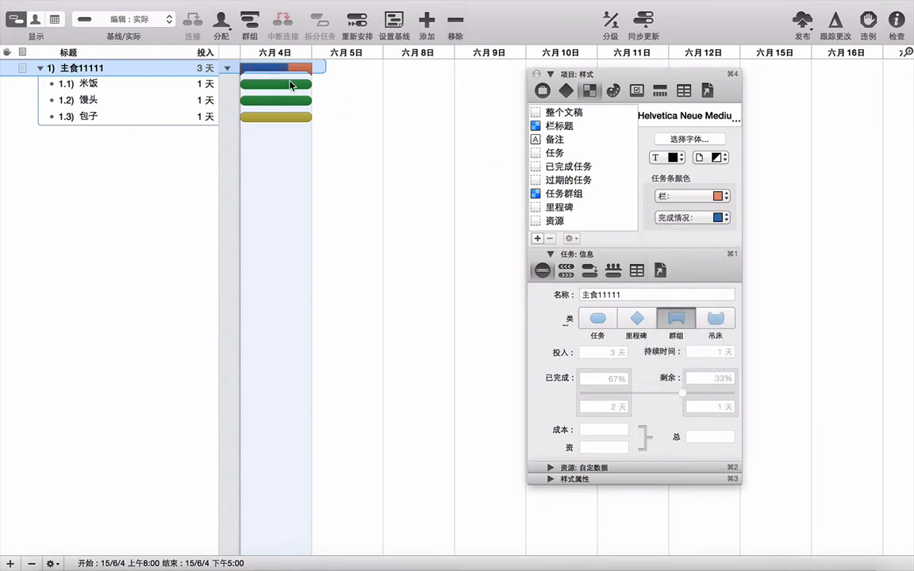
pyautogui.click(321, 143)
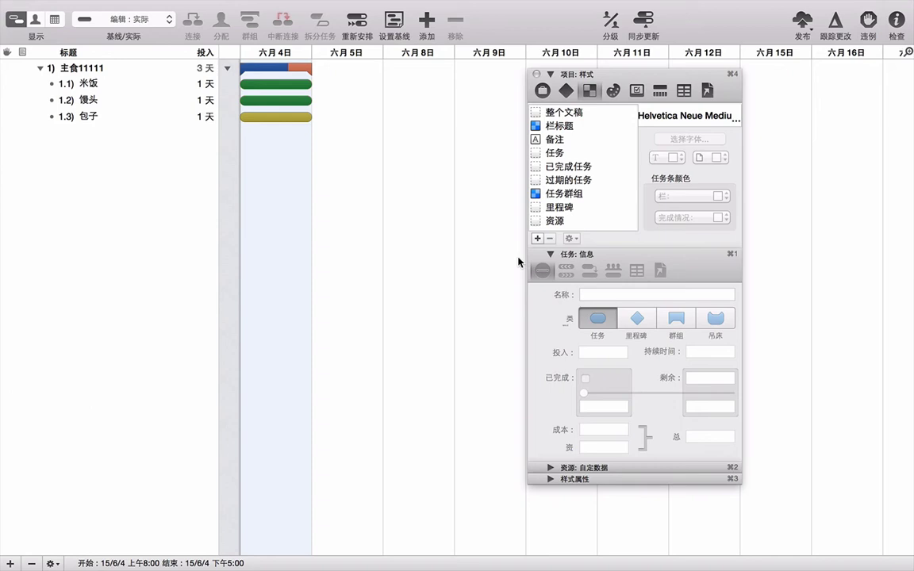
# Move the 主食11111 group with its subtasks to June 8 (六月8日) in the Gantt chart
pyautogui.click(305, 68)
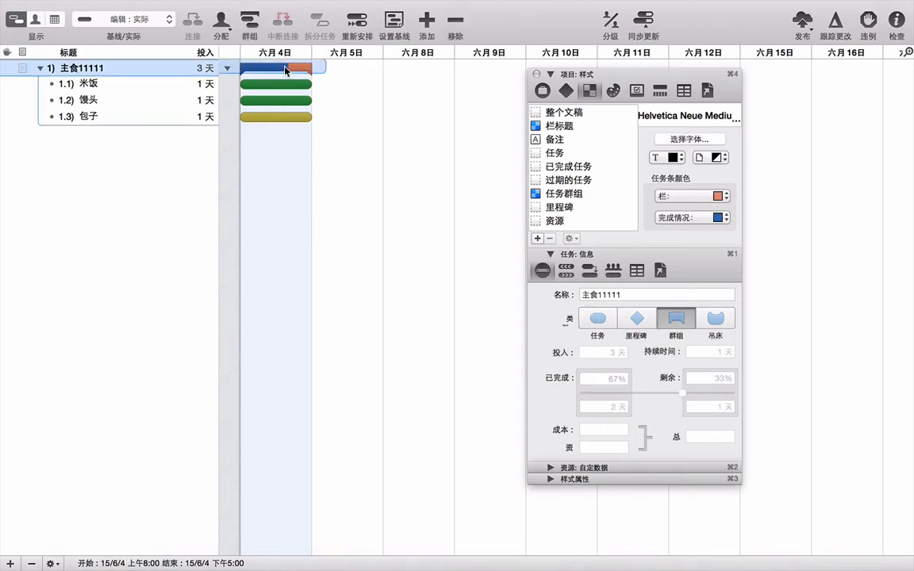
pyautogui.click(334, 70)
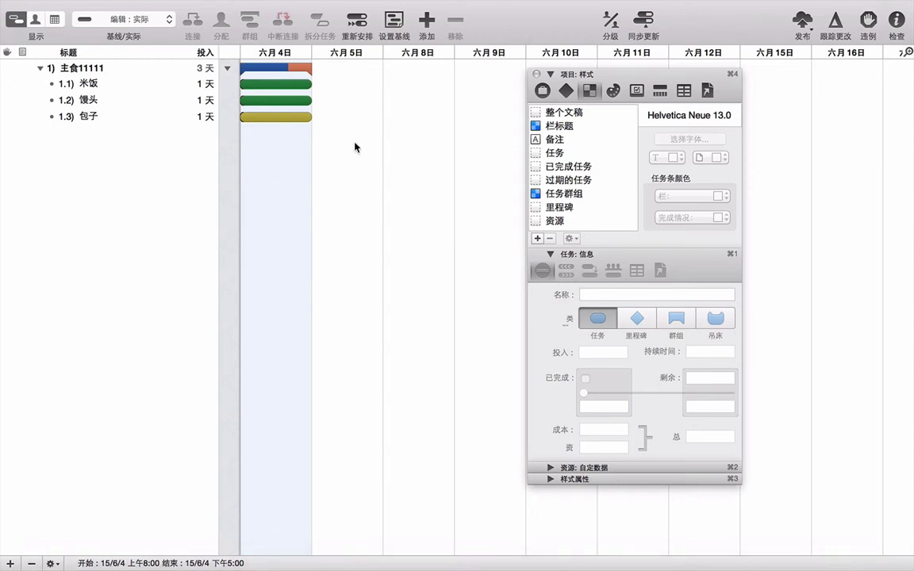
pyautogui.moveTo(354, 144); pyautogui.dragTo(396, 112)
pyautogui.click(423, 154)
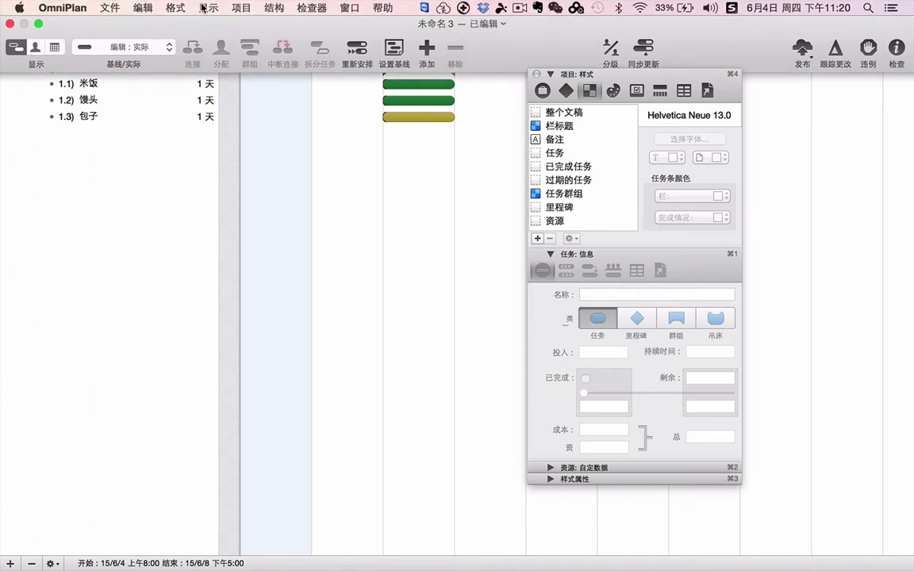
# Turn on group shading (群组阴影) for the Gantt chart
pyautogui.click(208, 8)
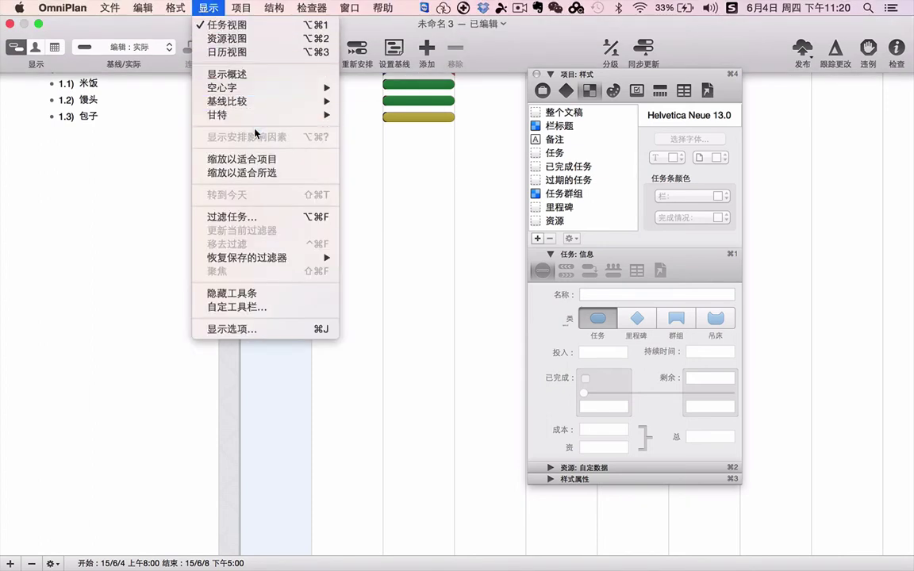
pyautogui.moveTo(261, 122)
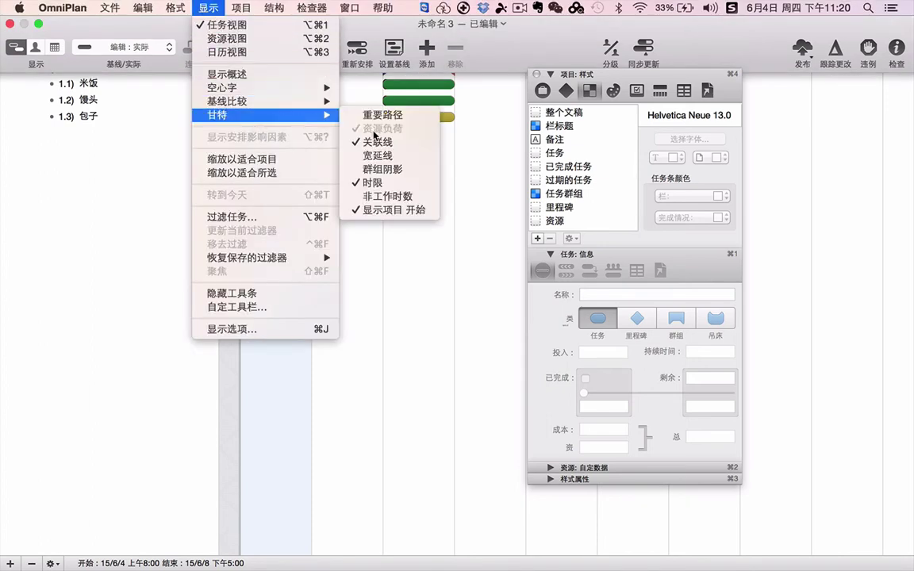
pyautogui.click(385, 171)
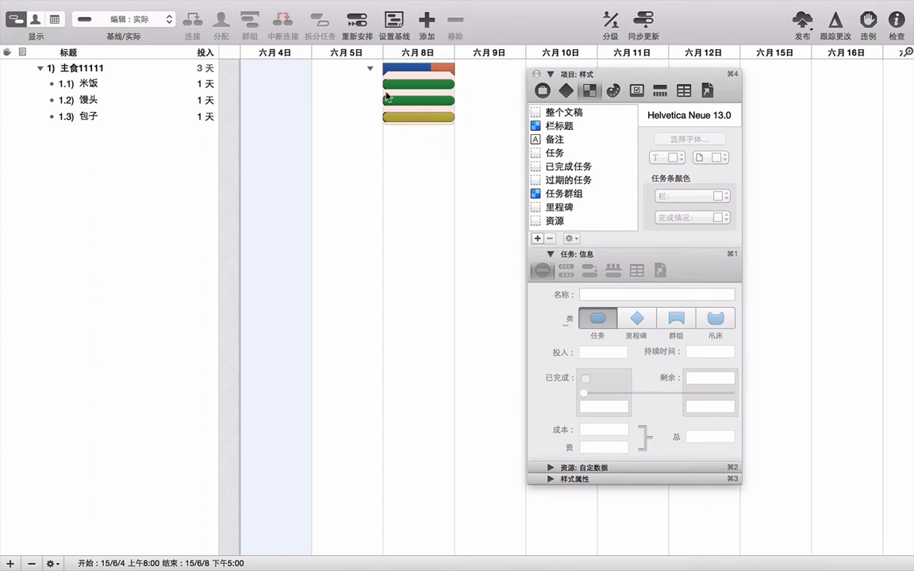
pyautogui.click(413, 90)
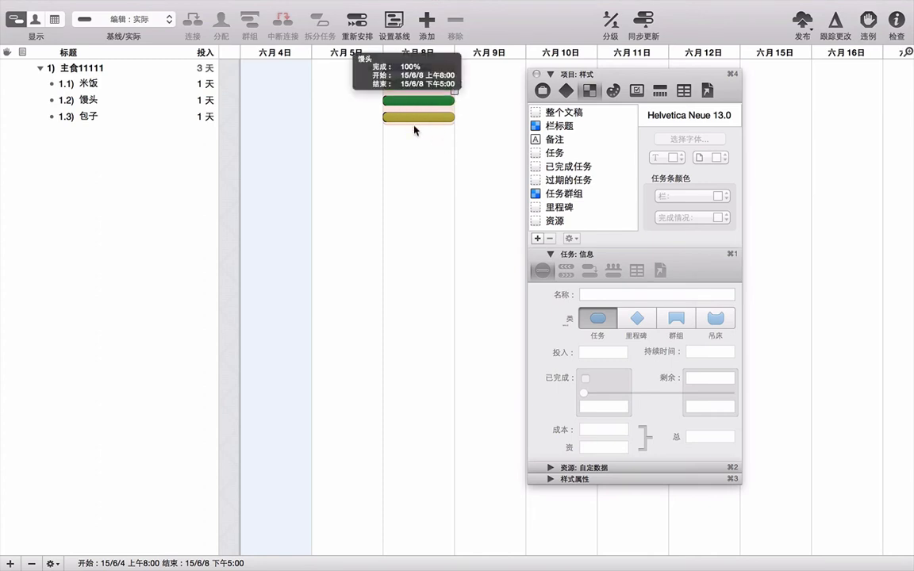
pyautogui.click(406, 147)
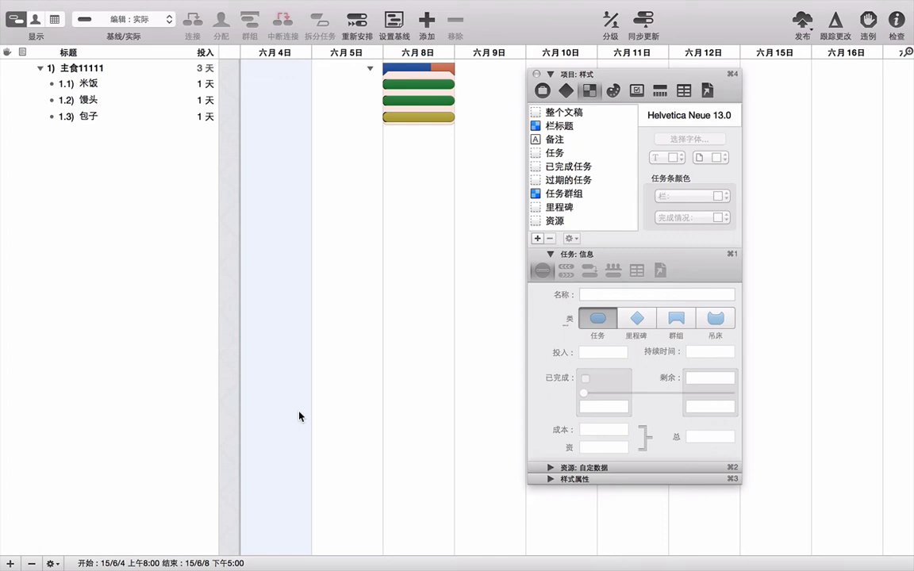
# Close the inspector window and clear the task selection
pyautogui.press('Down')
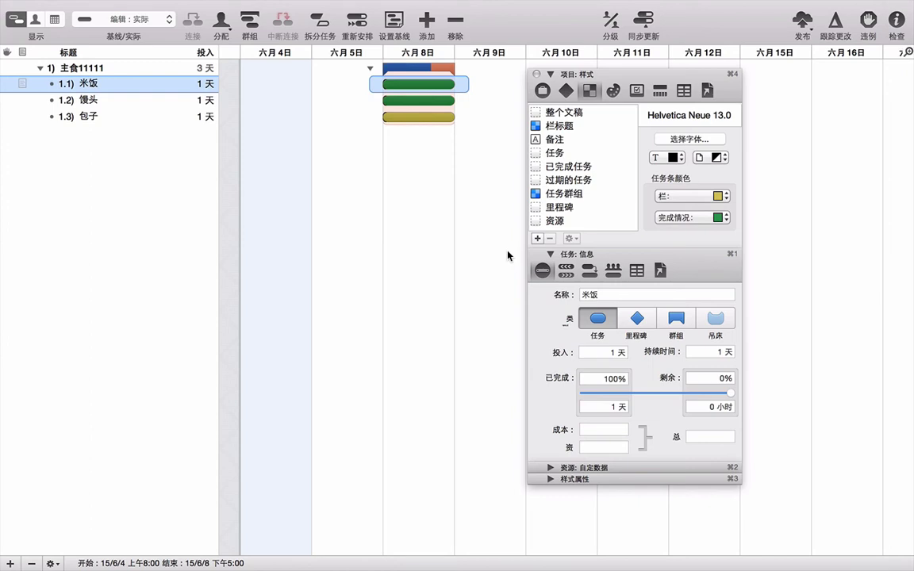
pyautogui.click(536, 74)
pyautogui.click(398, 213)
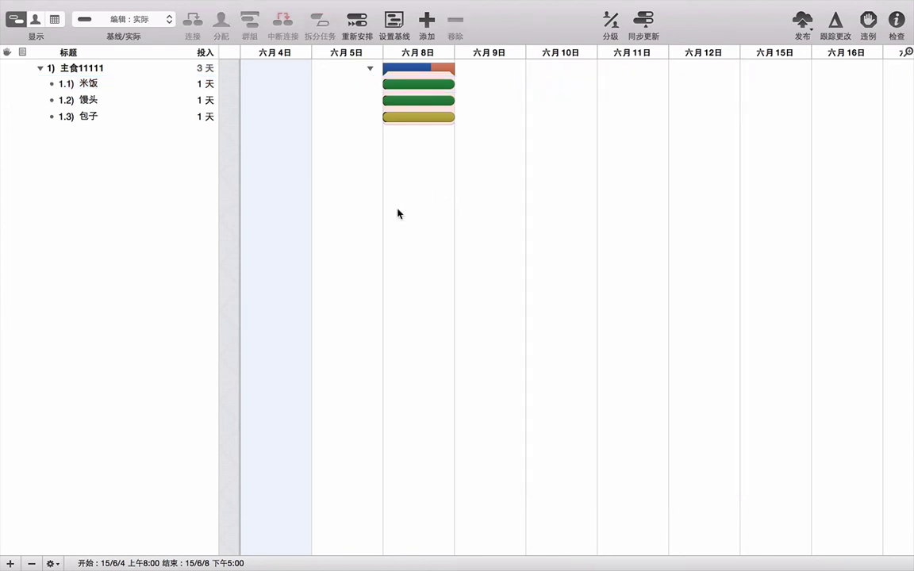
# Set the effort (投入) of the 米饭 task to 3 days in the task outline
pyautogui.click(201, 85)
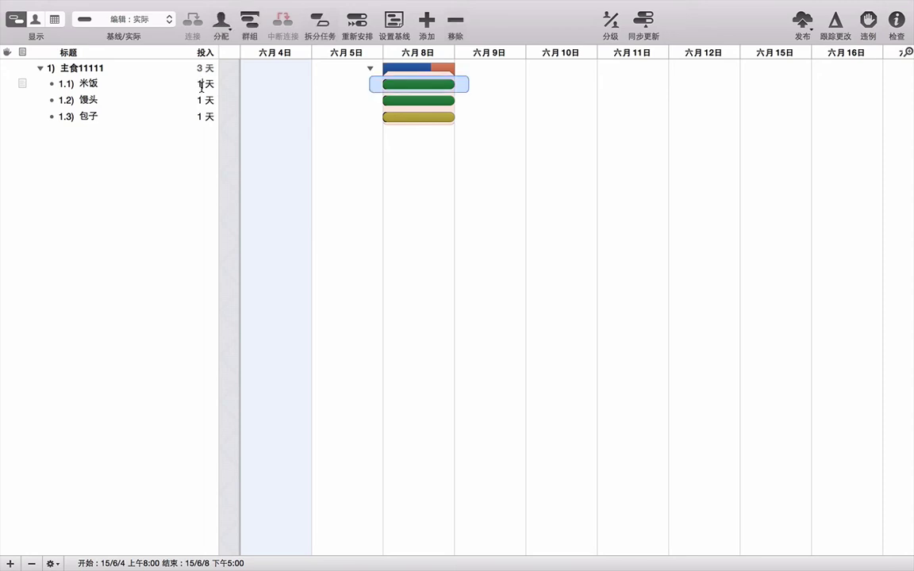
pyautogui.write('3')
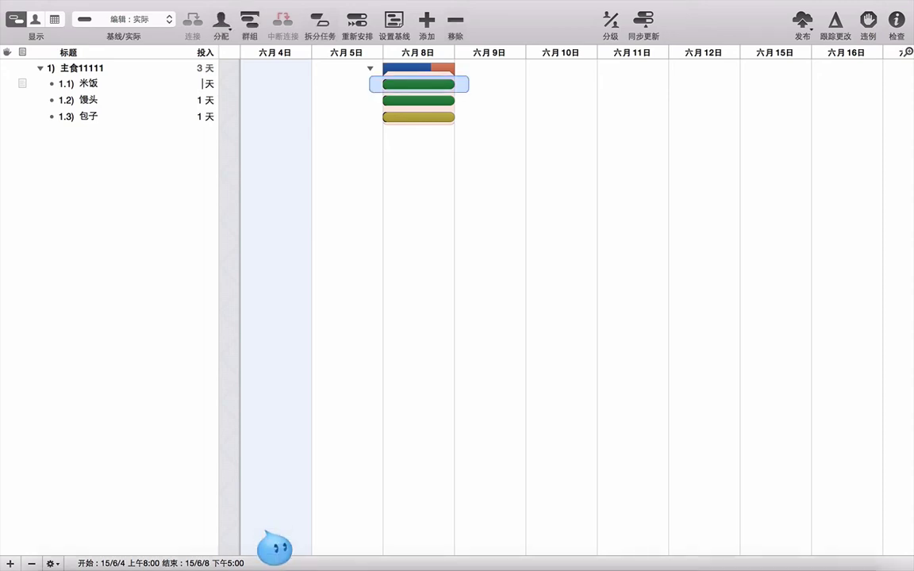
pyautogui.press('Return')
pyautogui.click(527, 90)
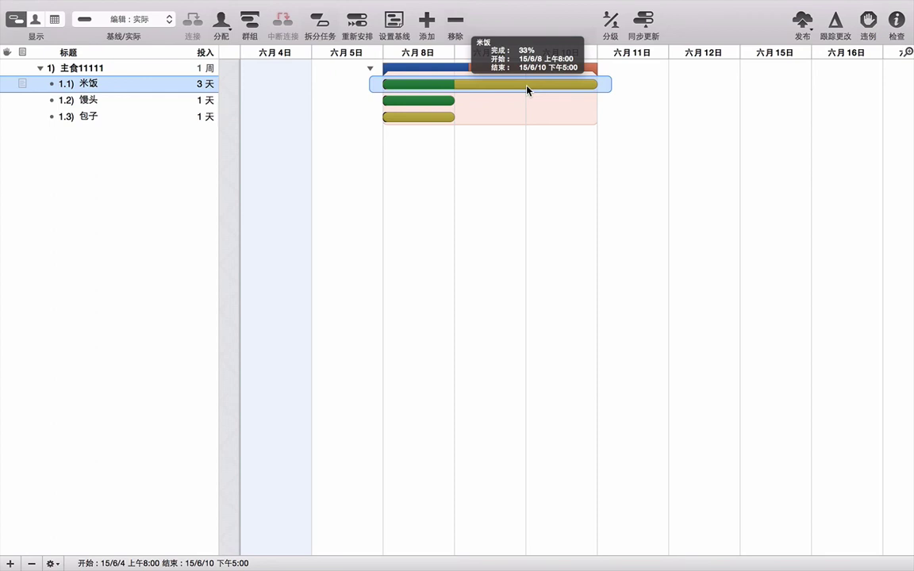
# Set the effort (投入) of the 馒头 task to 2 days in the task outline
pyautogui.click(410, 102)
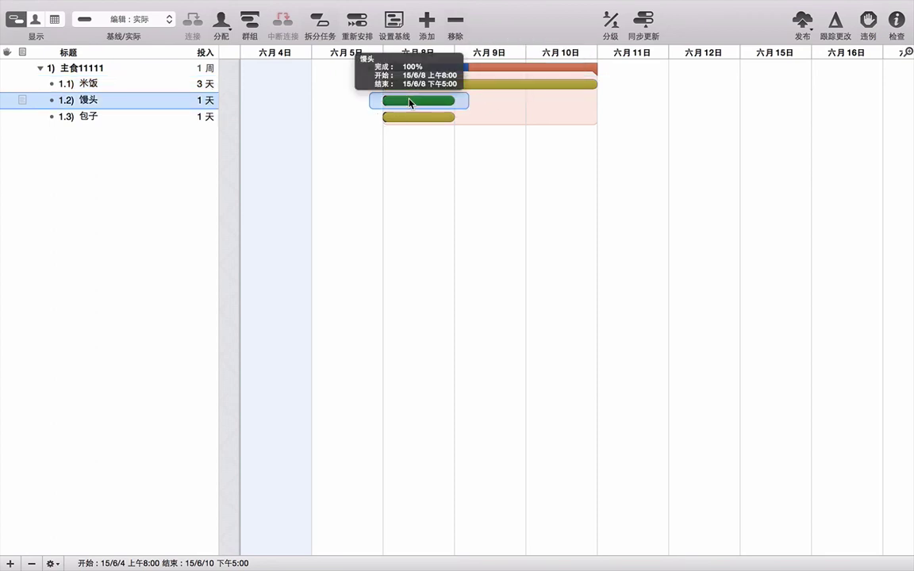
pyautogui.click(205, 100)
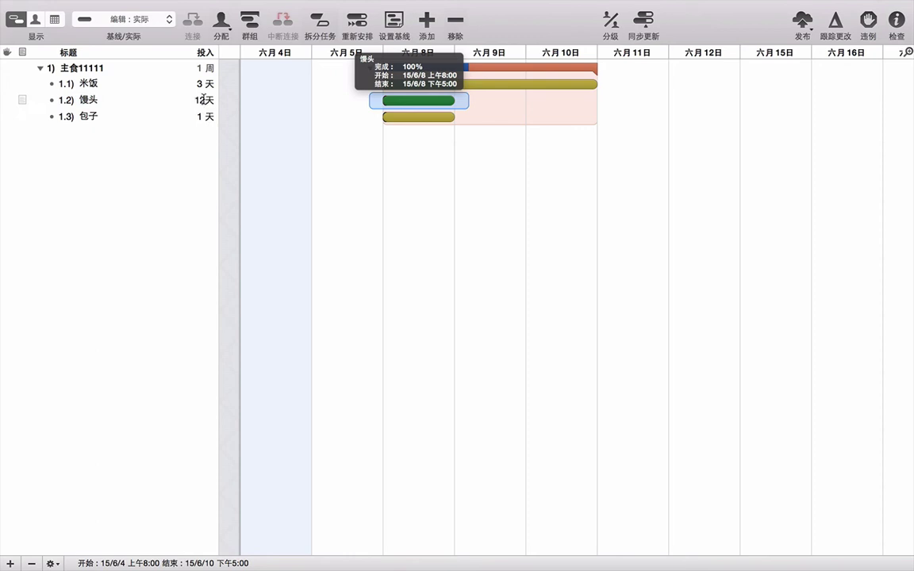
pyautogui.press('BackSpace')
pyautogui.write('2')
pyautogui.click(426, 195)
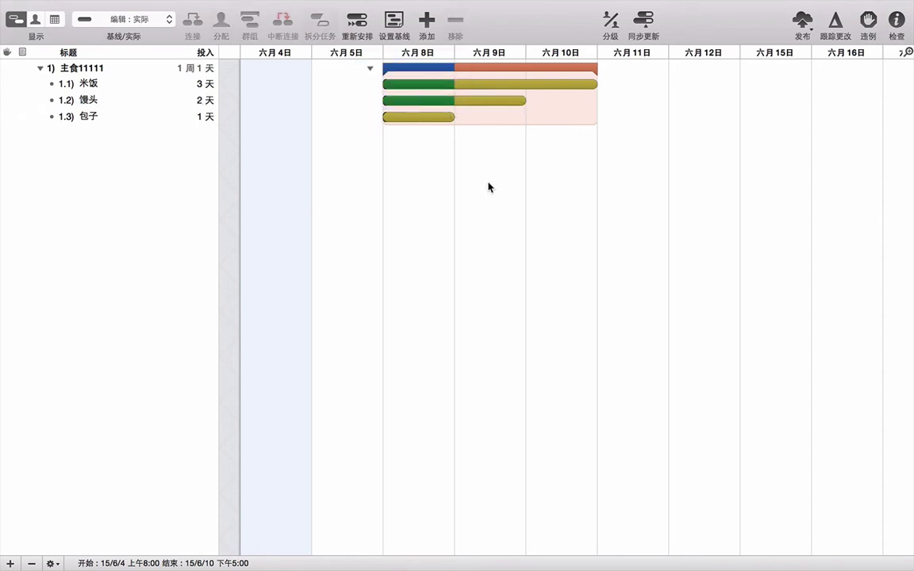
# Set the effort (投入) of the 包子 task to 5 days in the task outline
pyautogui.moveTo(505, 72)
pyautogui.click(430, 118)
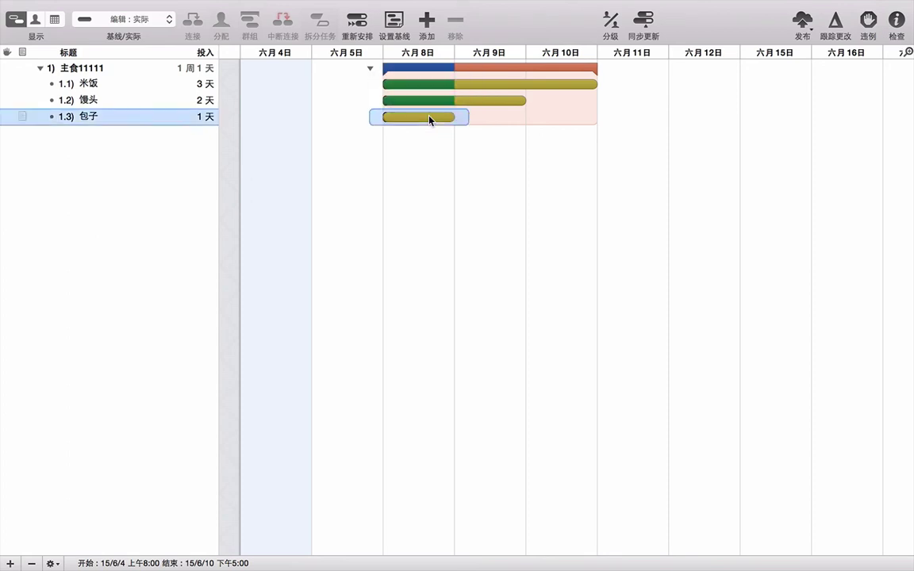
pyautogui.click(202, 117)
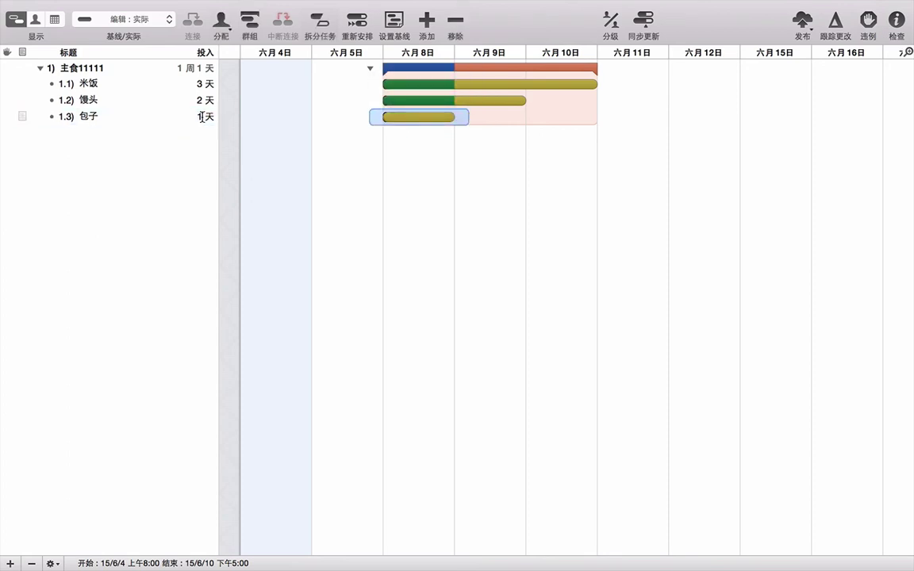
pyautogui.press('BackSpace')
pyautogui.write('5')
pyautogui.click(508, 237)
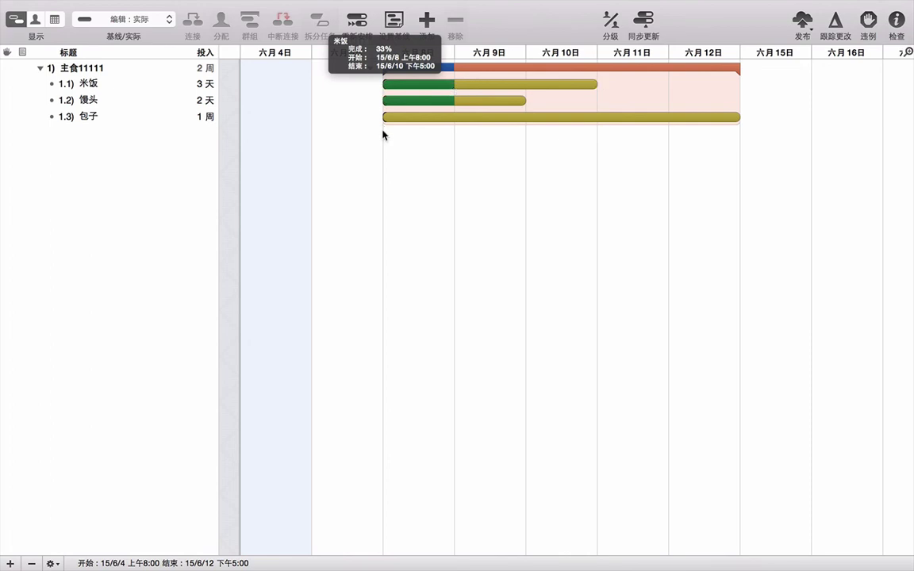
# Move the 包子 task in the Gantt chart so that it starts on June 10 (六月10日)
pyautogui.click(544, 117)
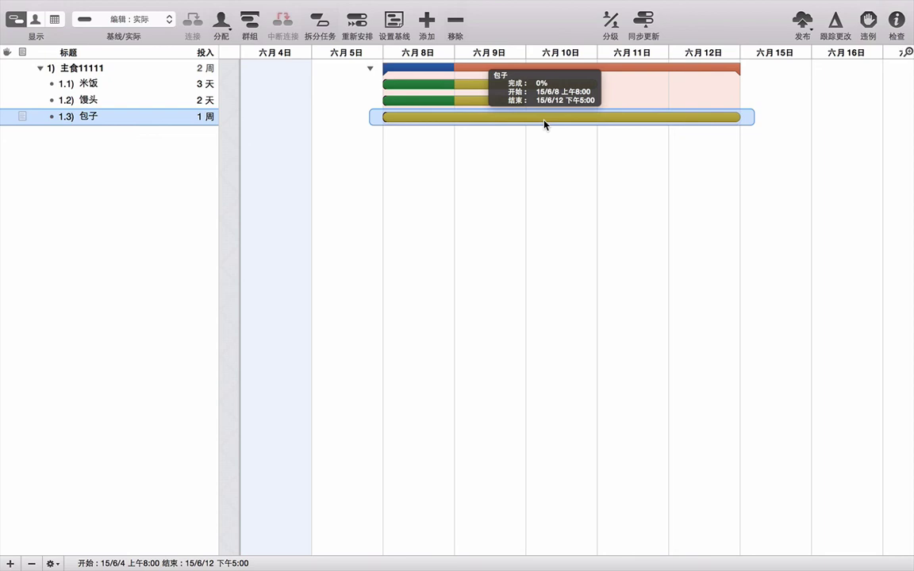
pyautogui.moveTo(544, 124); pyautogui.dragTo(687, 116)
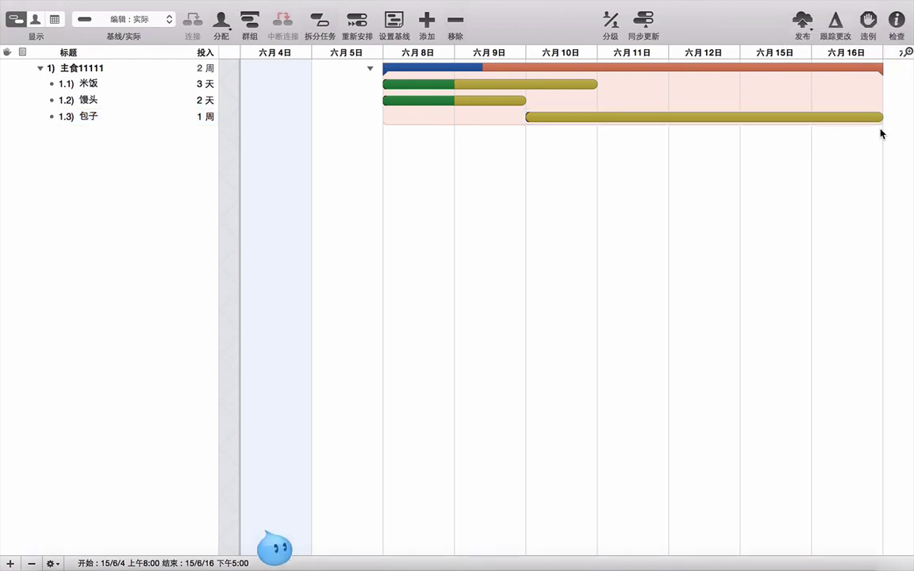
pyautogui.press('Up')
pyautogui.press('Up')
pyautogui.hscroll(2, 517, 264)
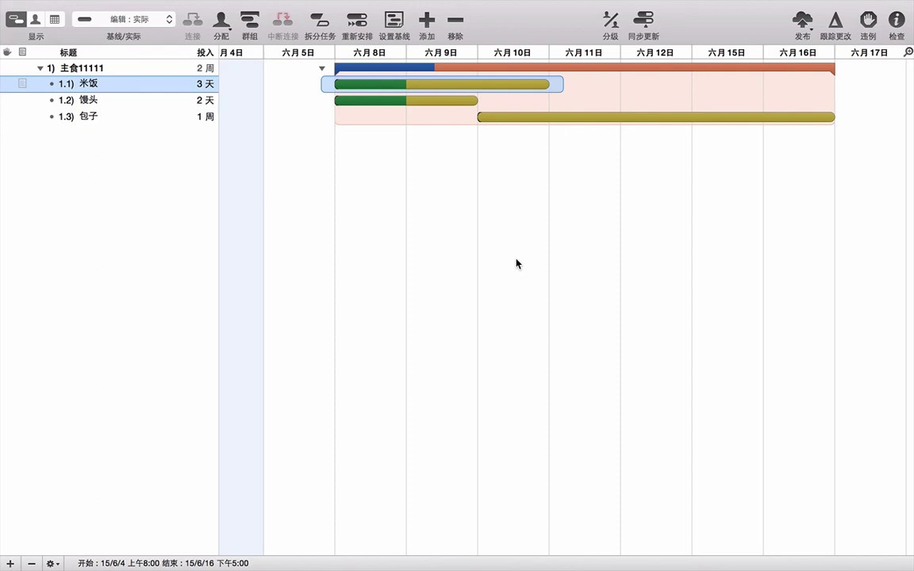
pyautogui.click(517, 263)
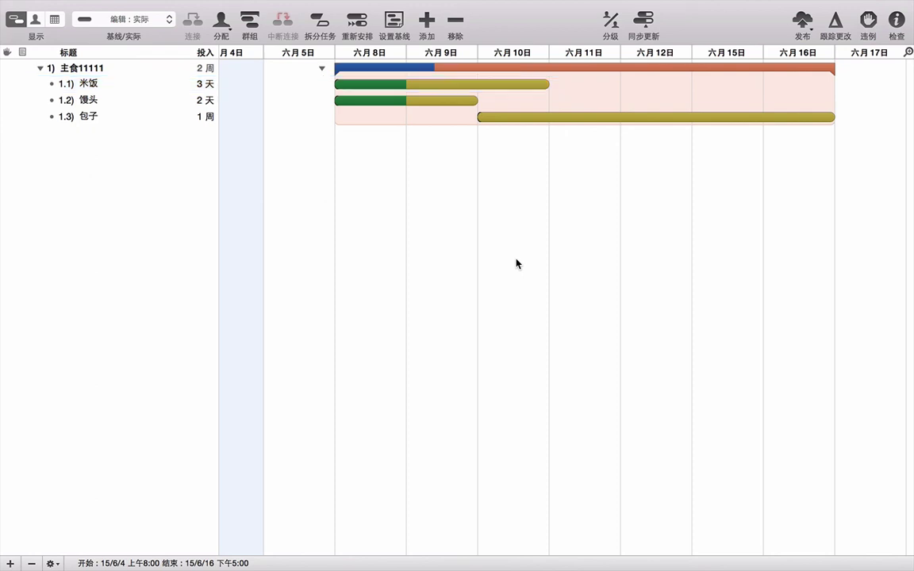
# Label the task bars with 开始 before the bar, 名称 on it and 结束 after it in the view options
pyautogui.click(454, 84)
pyautogui.moveTo(236, 7)
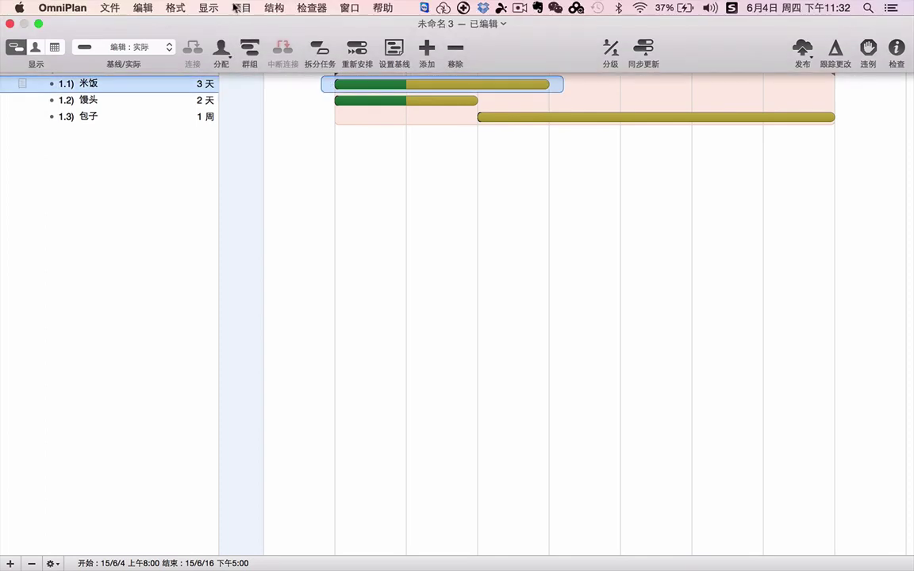
pyautogui.click(208, 8)
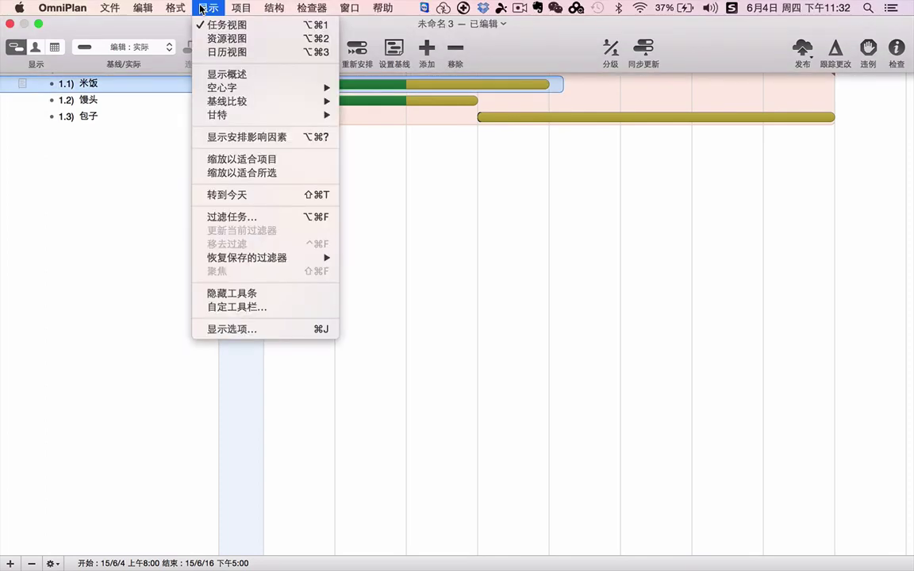
pyautogui.click(272, 335)
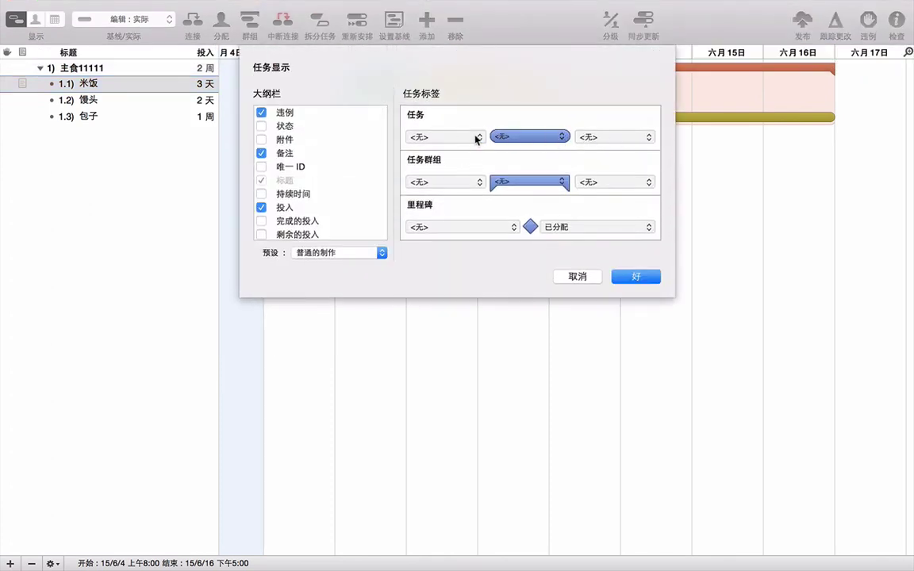
pyautogui.click(448, 138)
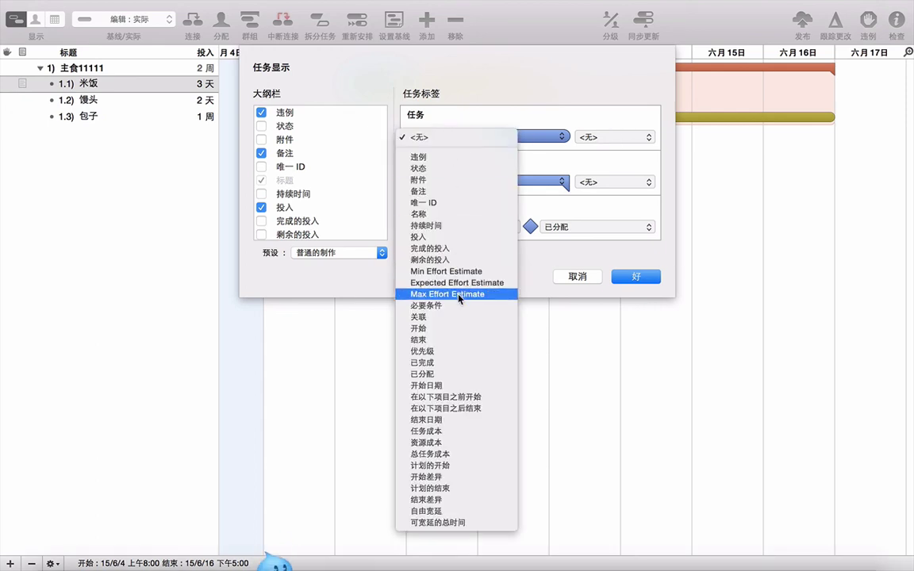
pyautogui.click(457, 328)
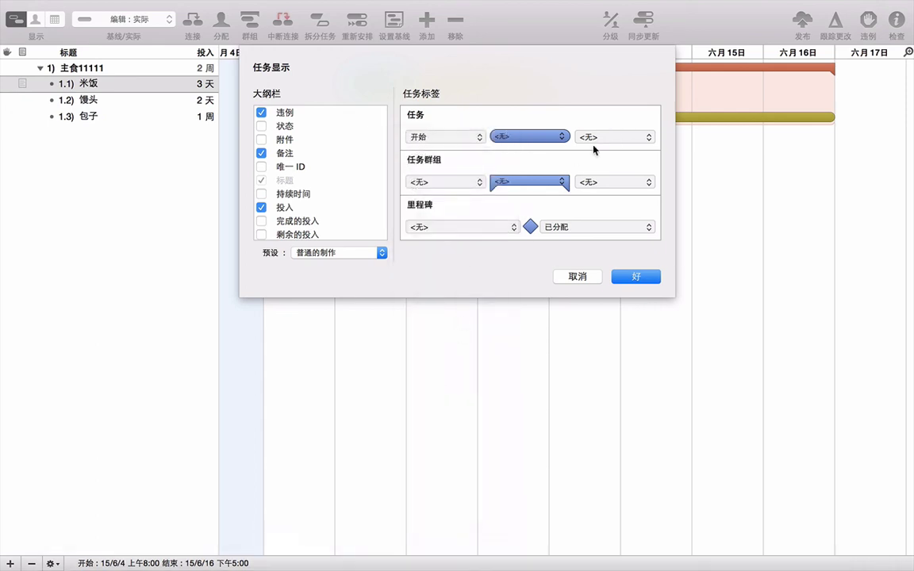
pyautogui.click(610, 138)
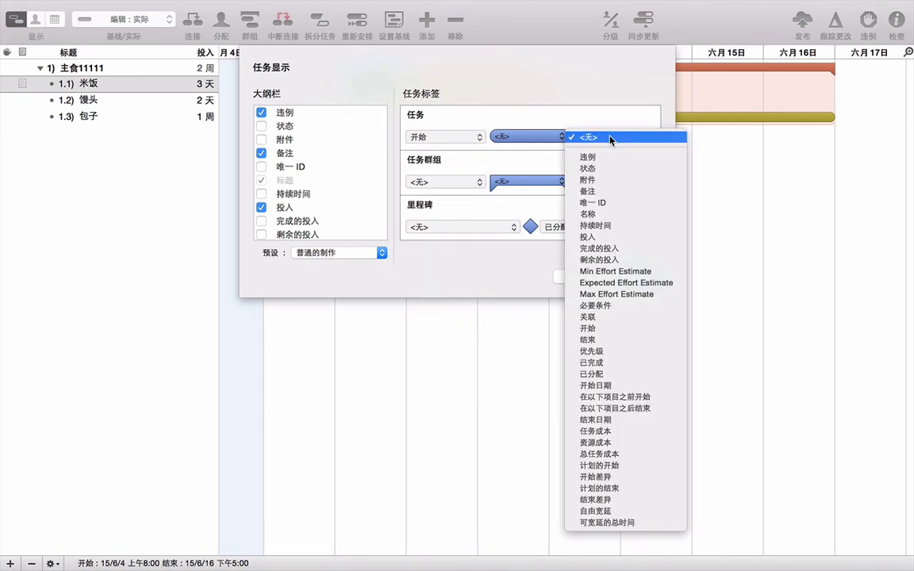
pyautogui.click(631, 340)
pyautogui.click(516, 136)
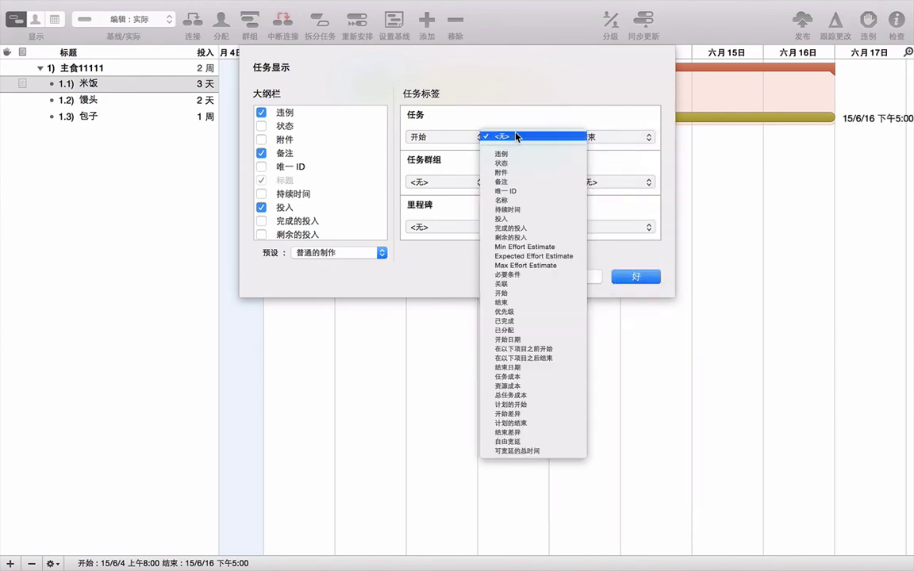
pyautogui.click(527, 201)
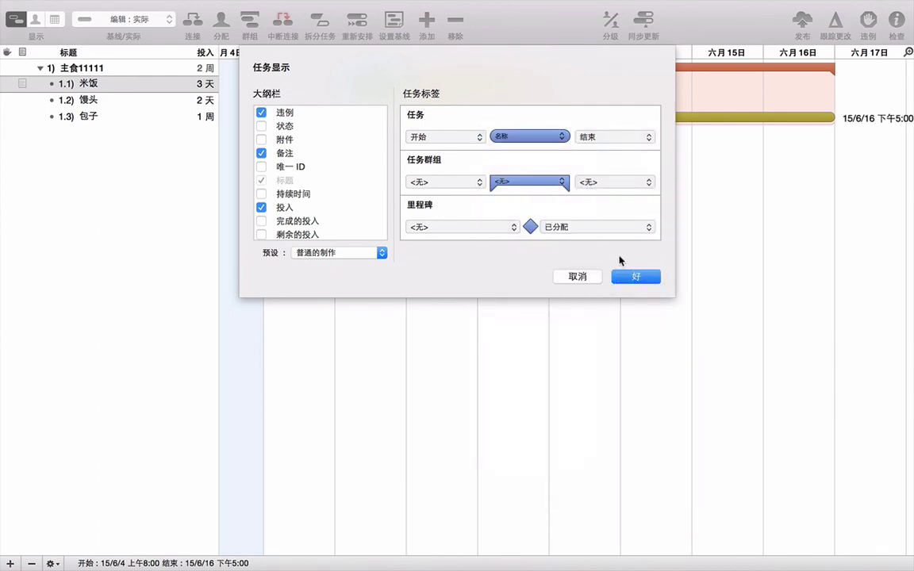
pyautogui.click(633, 277)
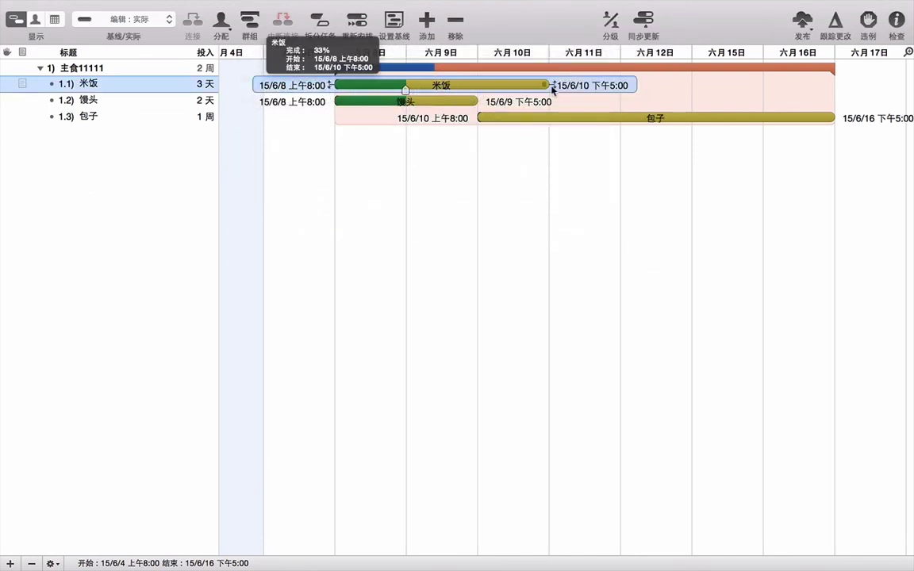
pyautogui.click(575, 141)
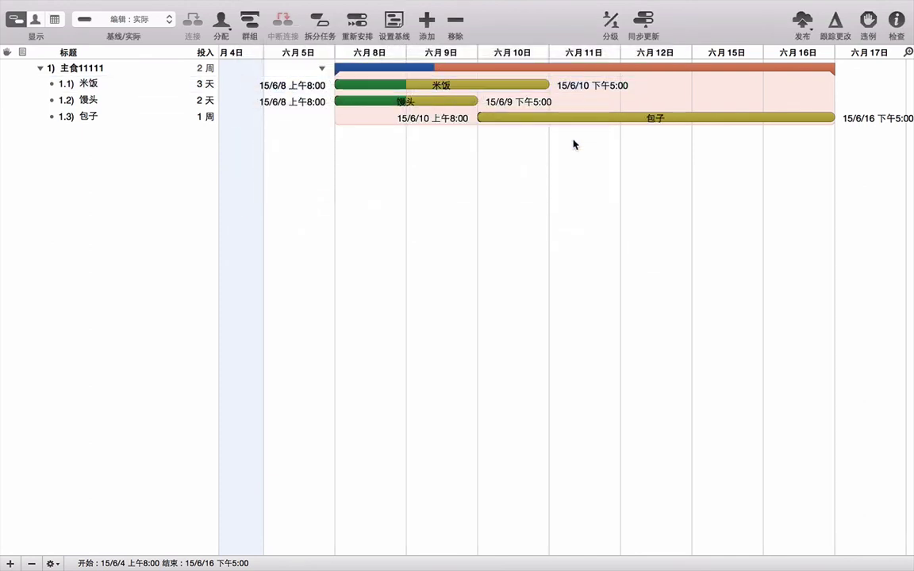
# Label the task group bars with 名称 before the bar and 开始 on it in the view options
pyautogui.click(579, 65)
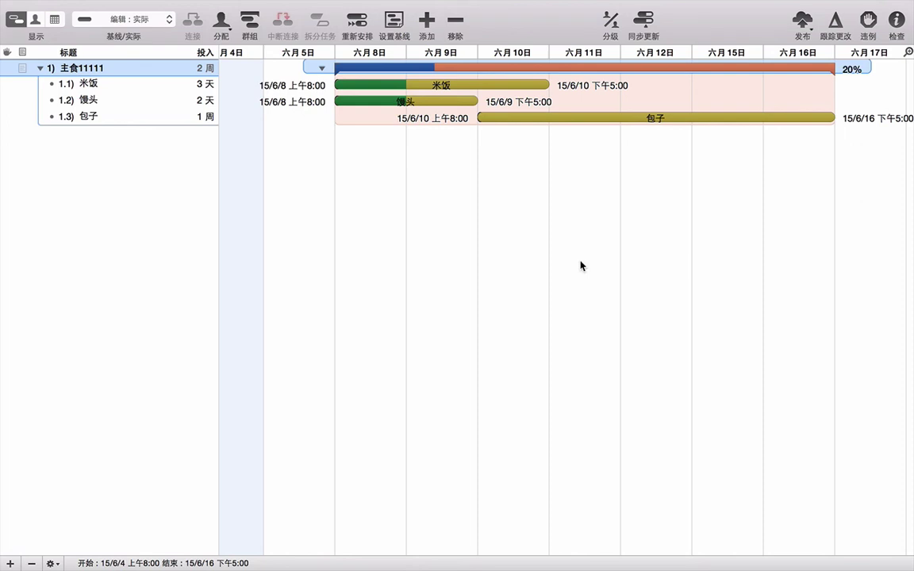
pyautogui.moveTo(269, 4)
pyautogui.click(208, 8)
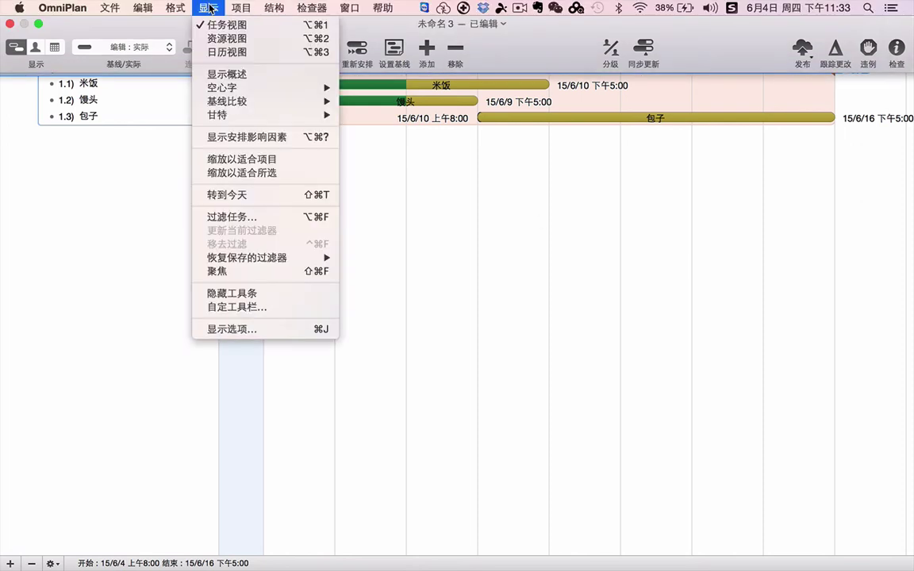
pyautogui.click(263, 328)
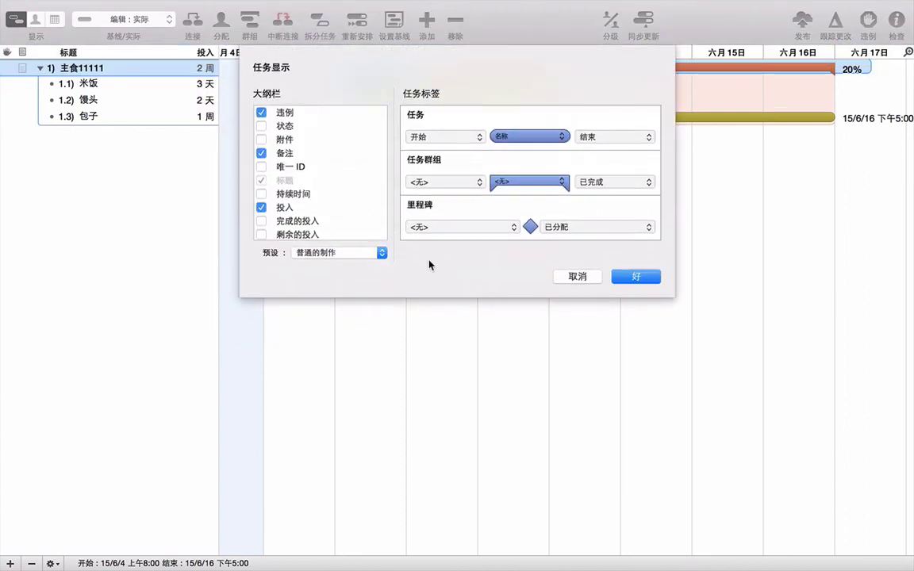
pyautogui.click(446, 186)
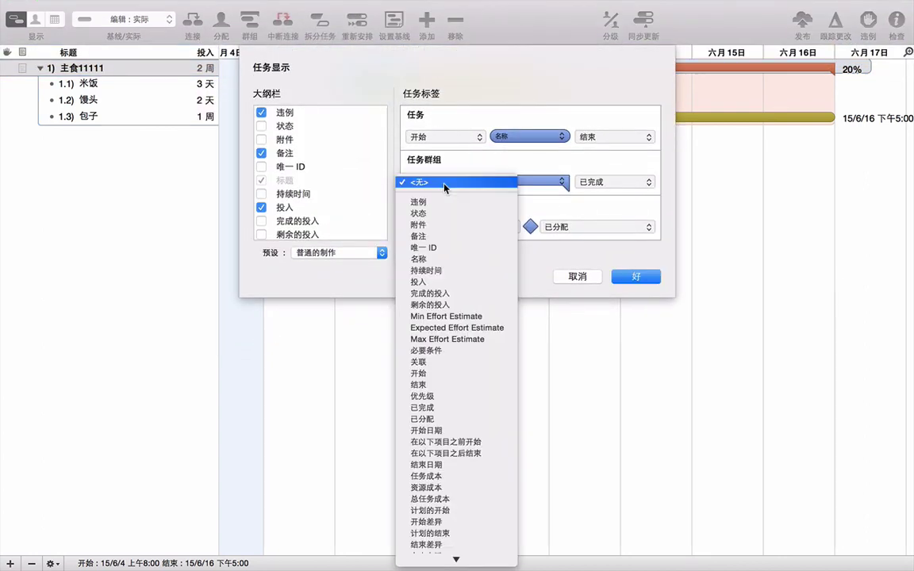
pyautogui.click(444, 260)
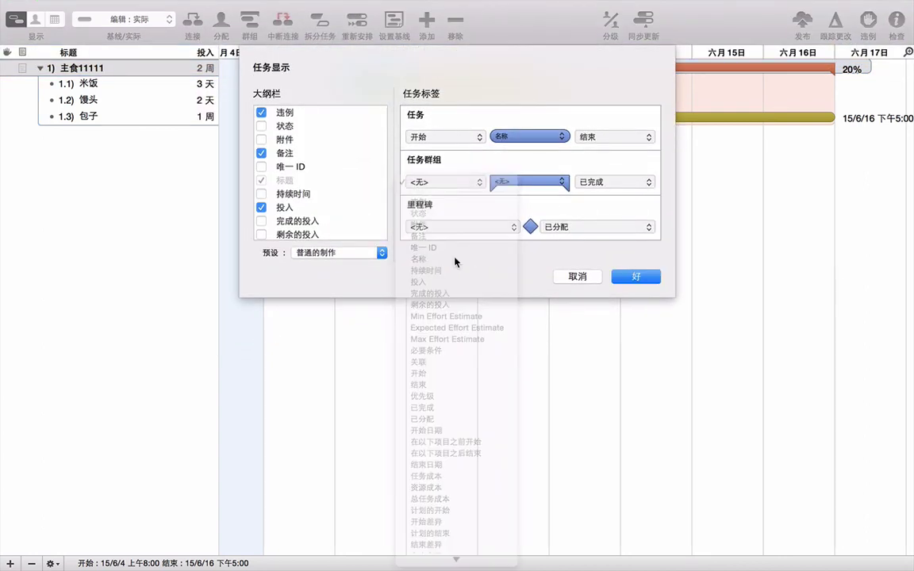
pyautogui.click(529, 183)
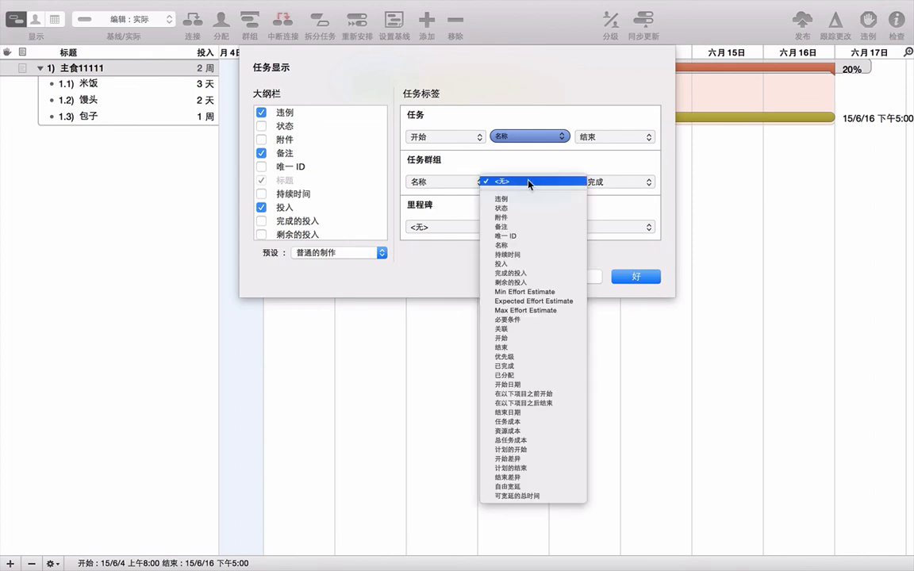
pyautogui.click(535, 338)
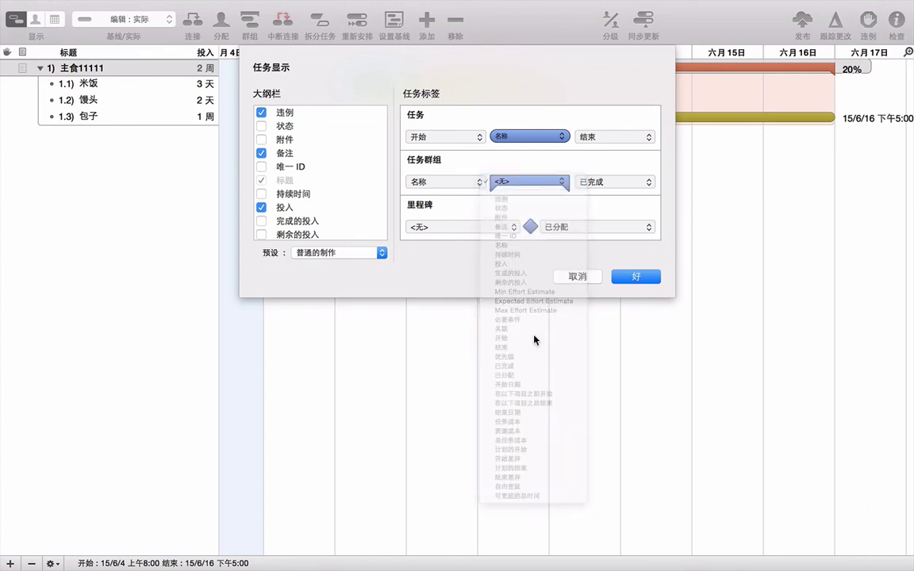
pyautogui.click(651, 277)
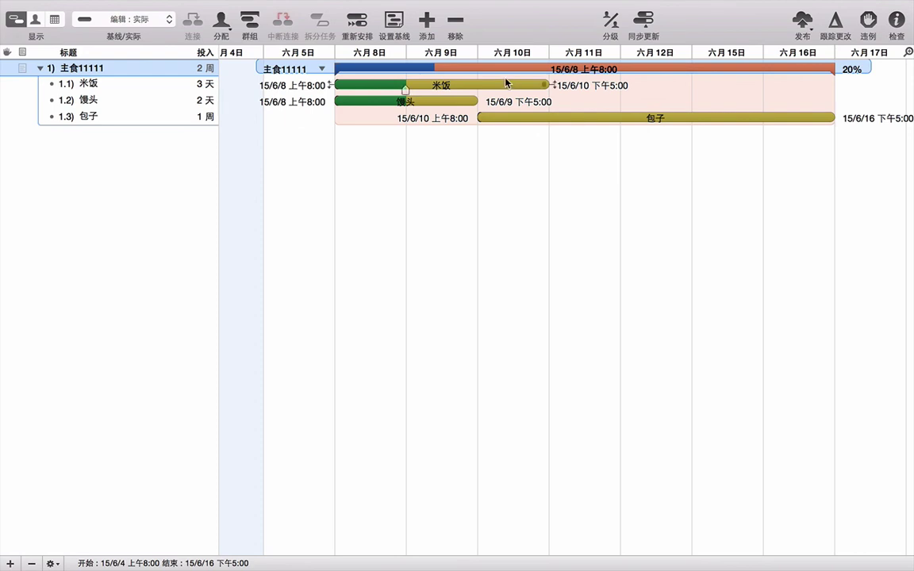
pyautogui.click(558, 234)
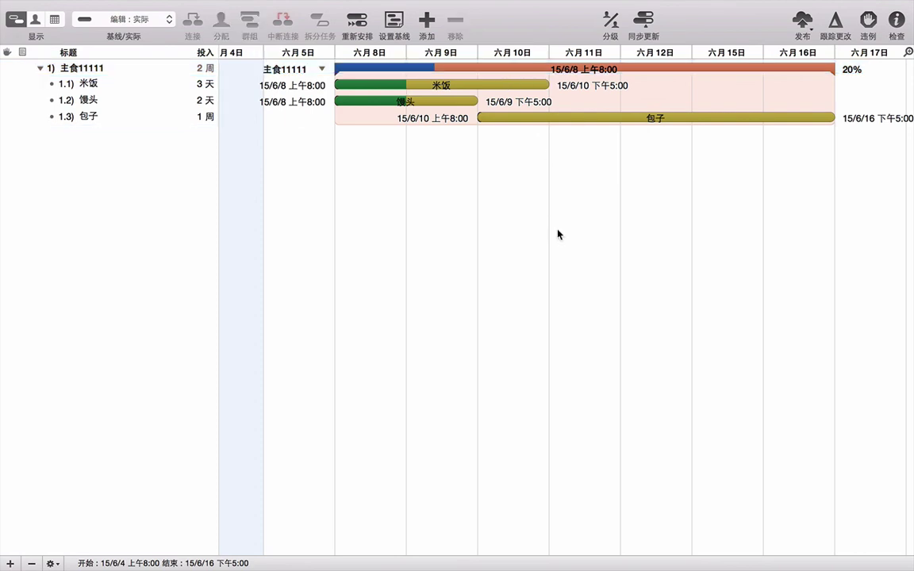